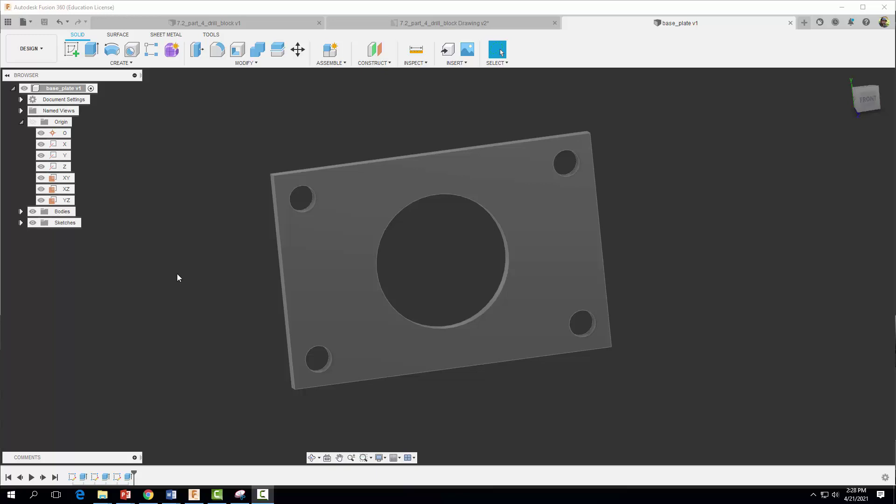
Create a new inch-unit ASME drawing from the base plate design on an A (11in x 8.5in) sheet
click(40, 56)
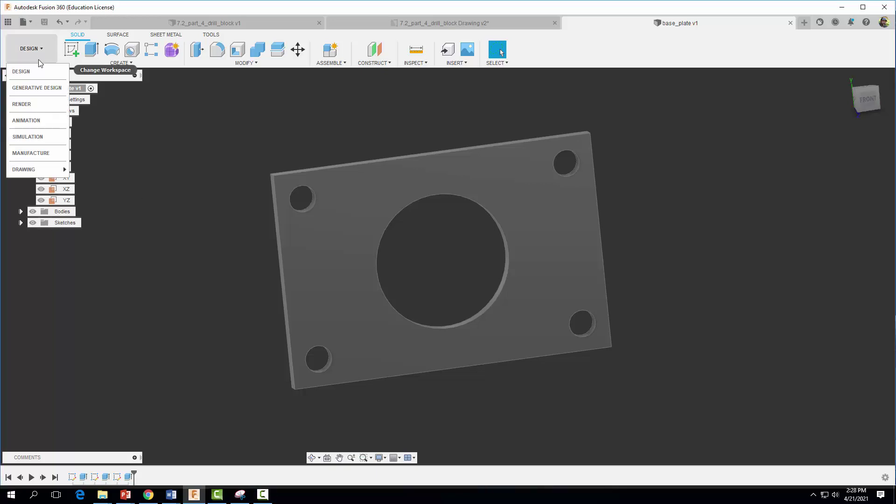
mouse_move(40, 170)
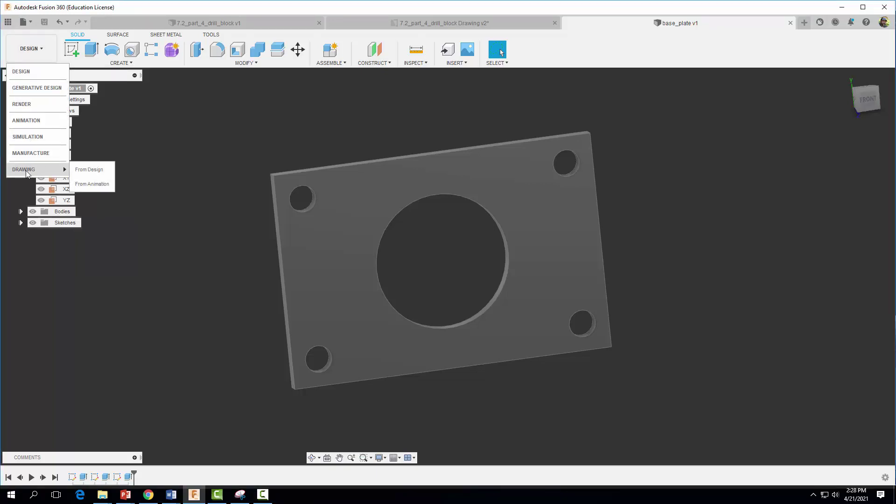
click(86, 170)
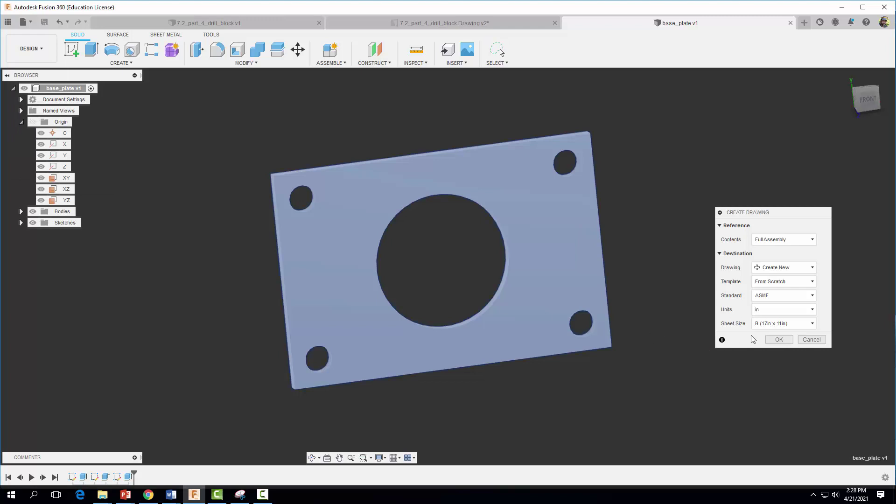
click(777, 324)
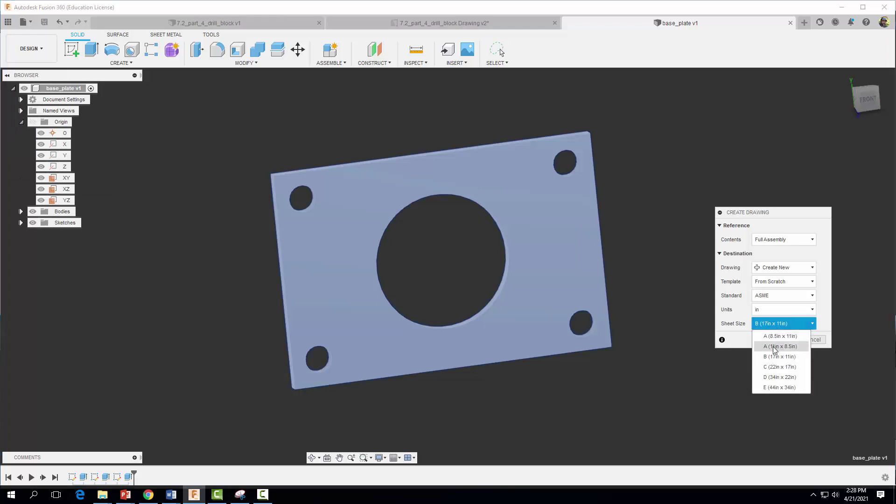
click(775, 346)
click(779, 340)
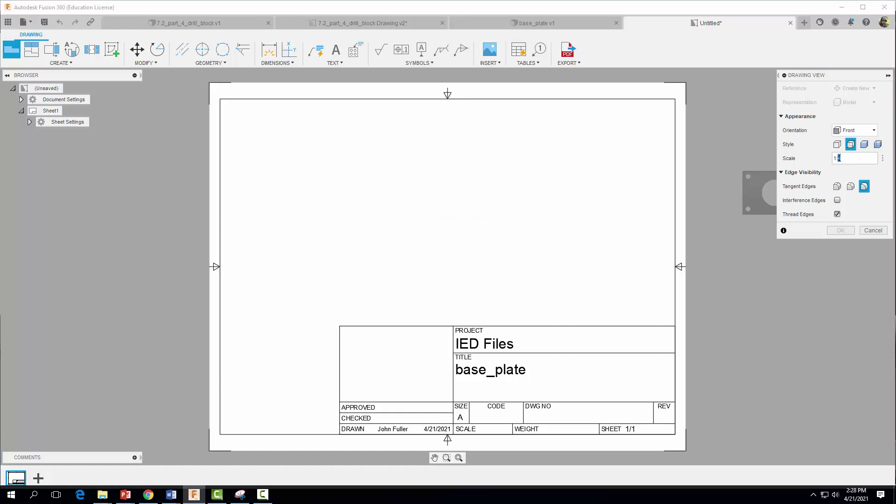
Place the front base view above the title block at 1:2 scale, showing visible edges only
text(2)
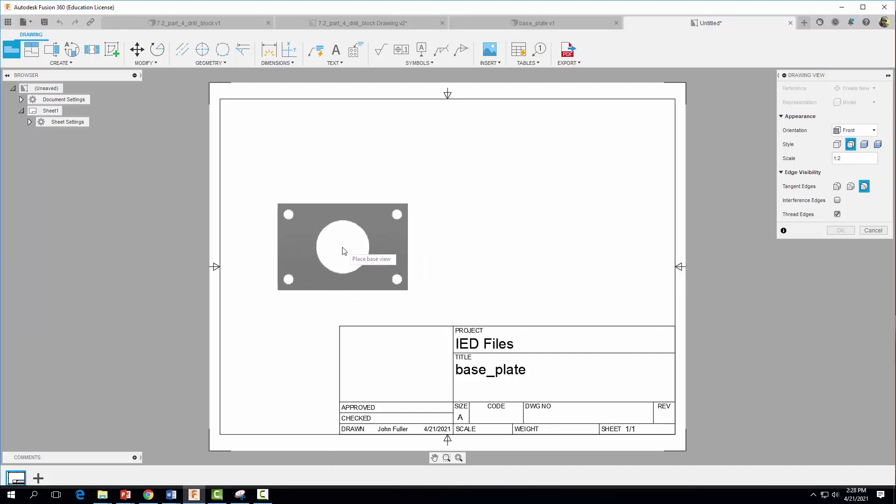
click(338, 242)
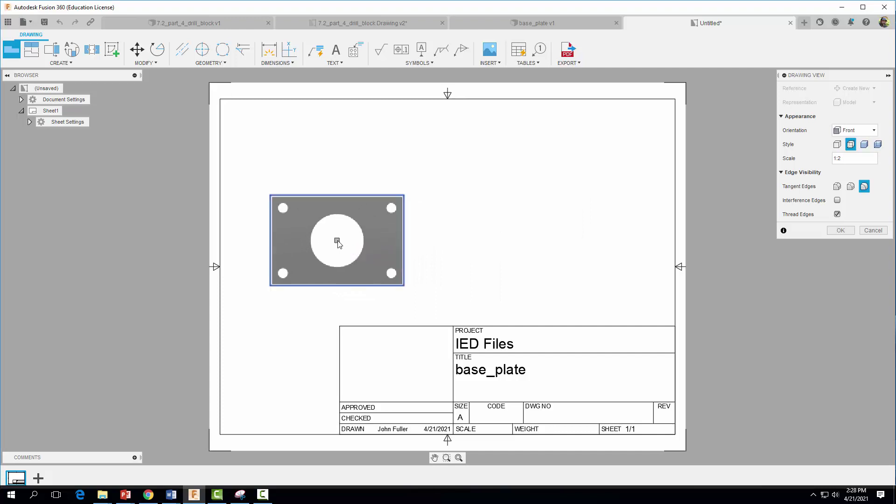
click(837, 144)
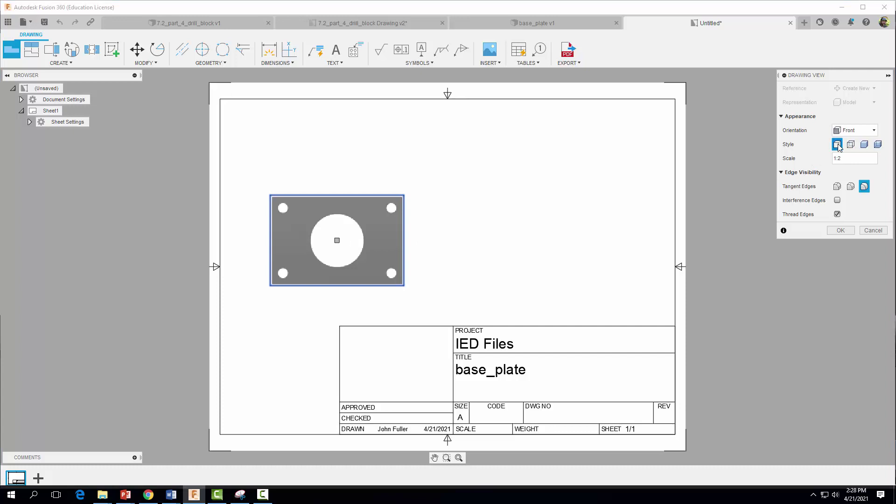
click(840, 230)
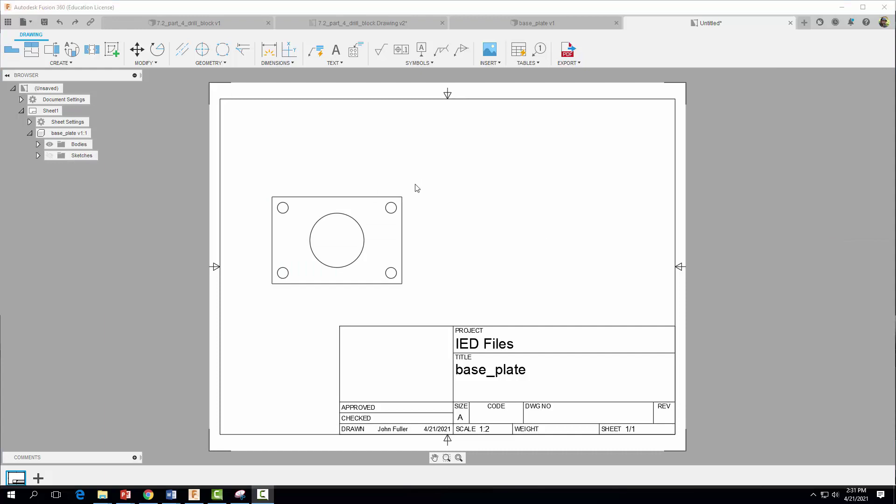
Project a right side view and an upper-right isometric view from the front view
click(31, 49)
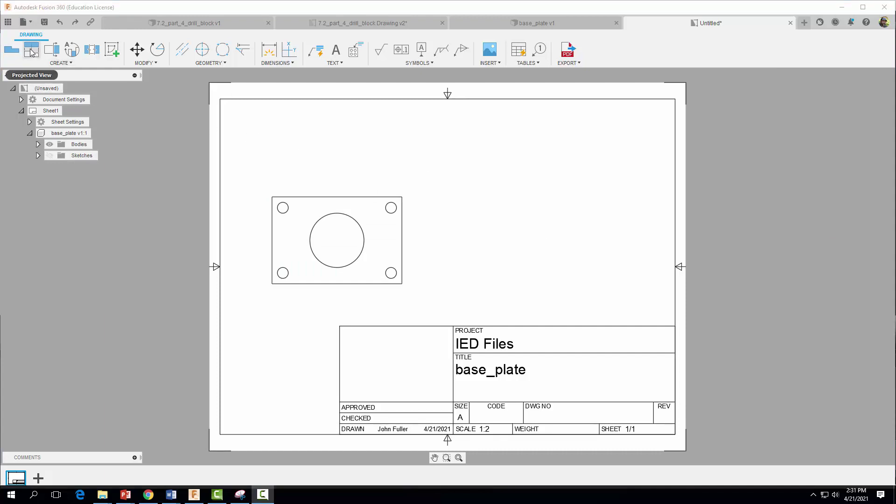
click(398, 211)
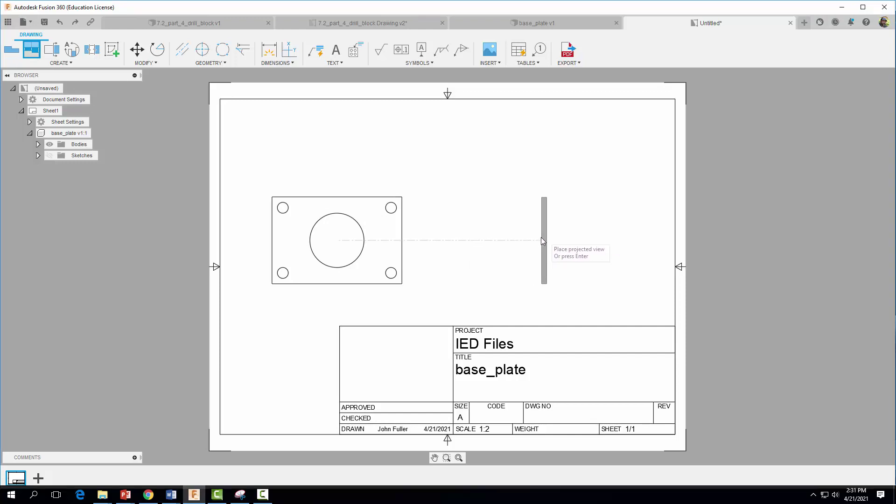
click(546, 237)
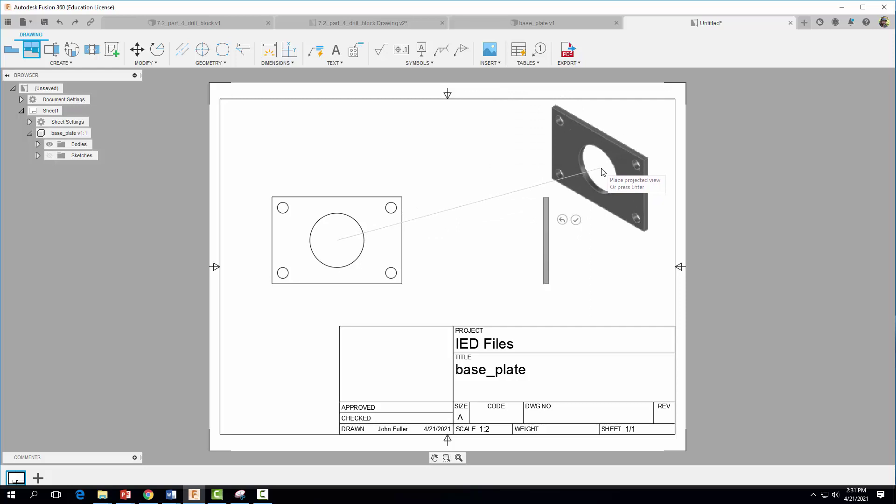
click(606, 171)
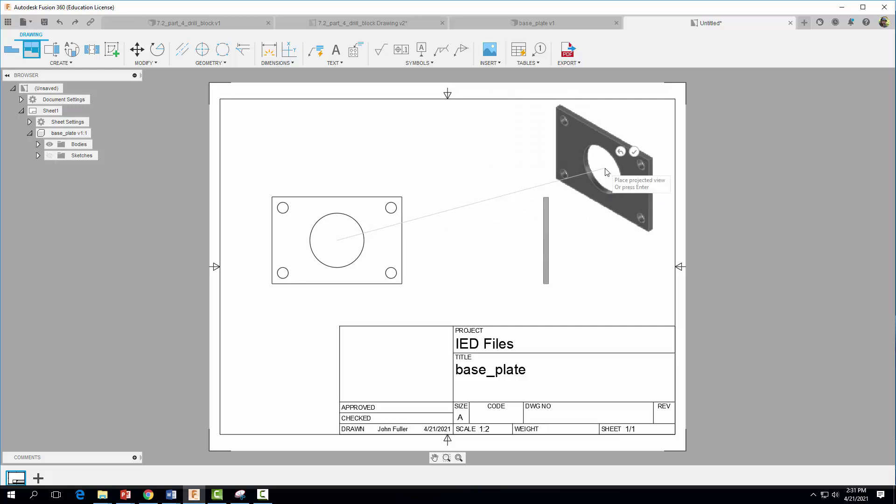
click(634, 152)
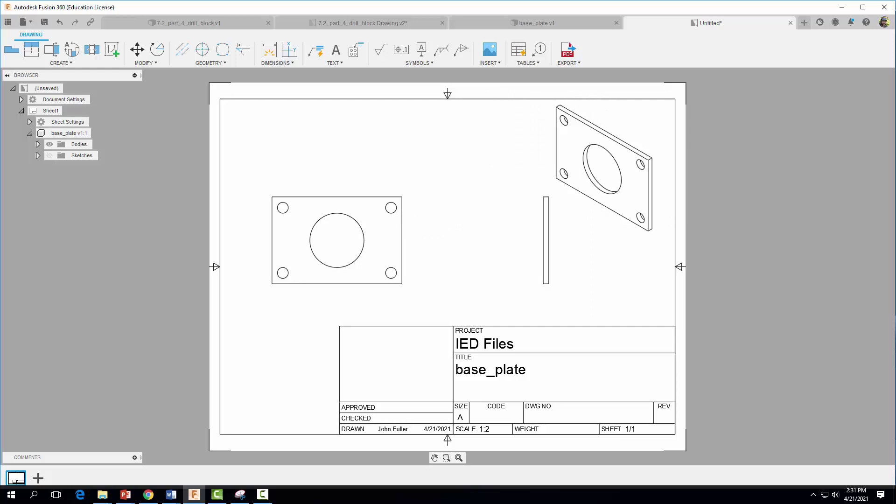
Change the isometric view's display style to shaded
double_click(631, 158)
click(877, 102)
click(873, 201)
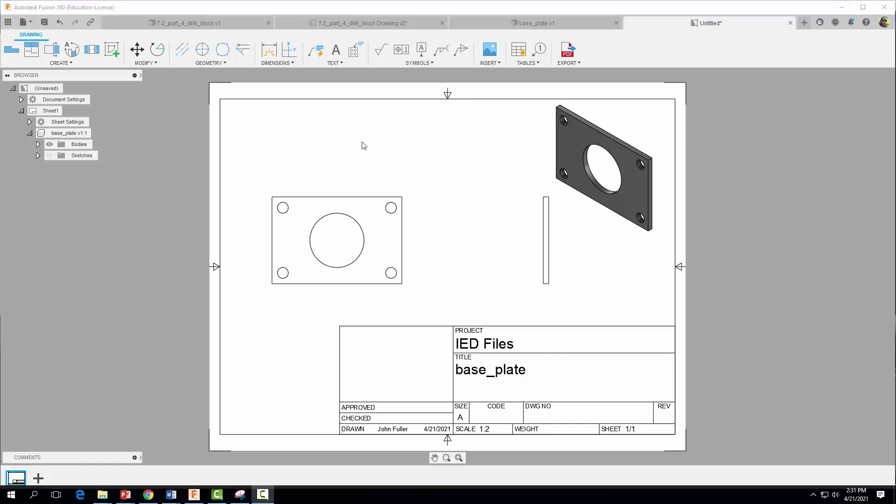
Add center marks to the four corner holes and the large central hole in the front view
click(198, 51)
click(390, 207)
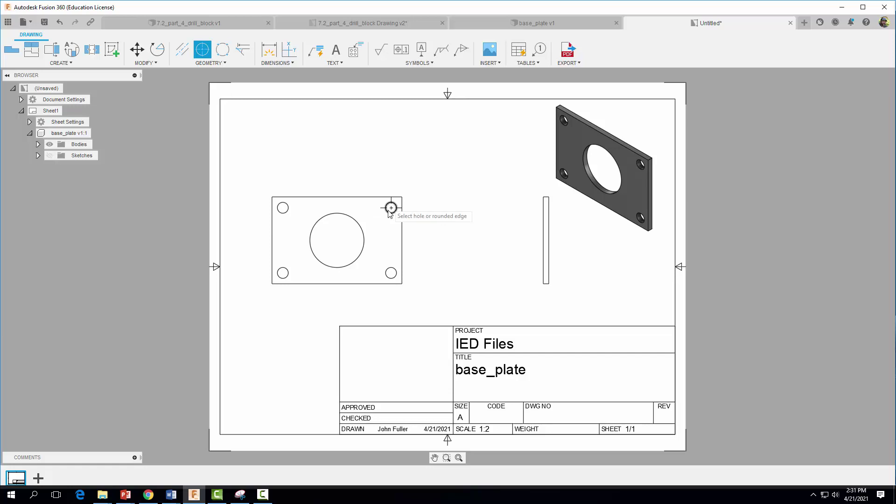
click(391, 273)
click(283, 273)
click(283, 208)
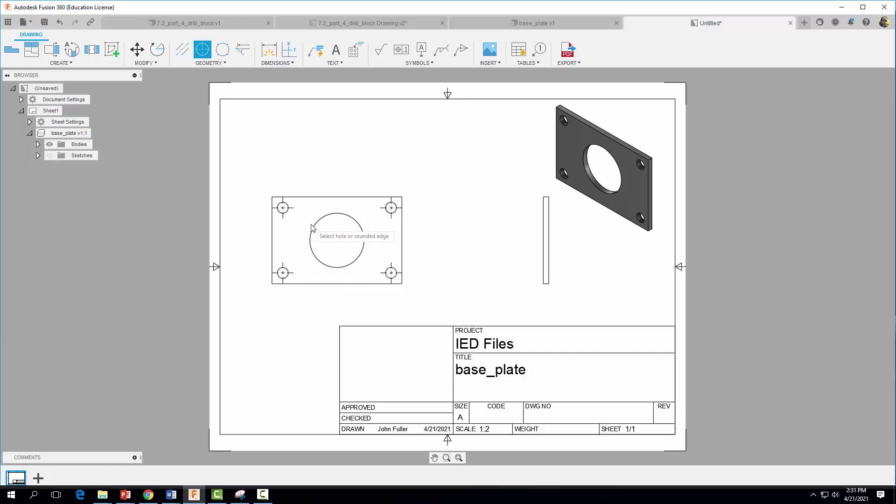
click(326, 225)
key(Escape)
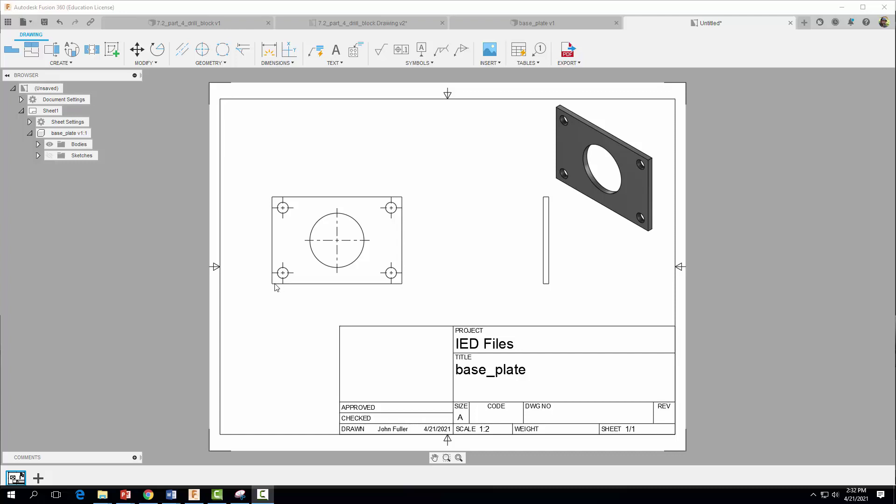
Dimension the vertical distances from the plate's lower-left corner to the lower-left hole center, central hole center and upper-left corner
click(265, 55)
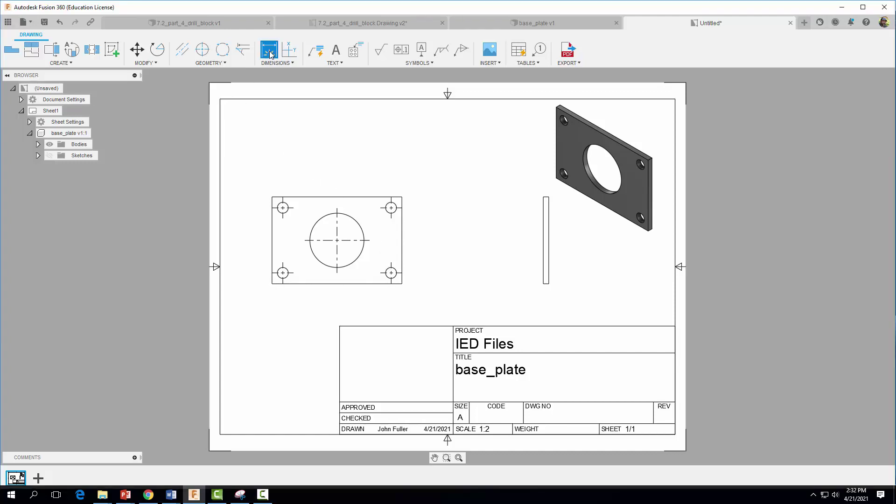
click(272, 283)
click(283, 273)
click(257, 279)
click(273, 284)
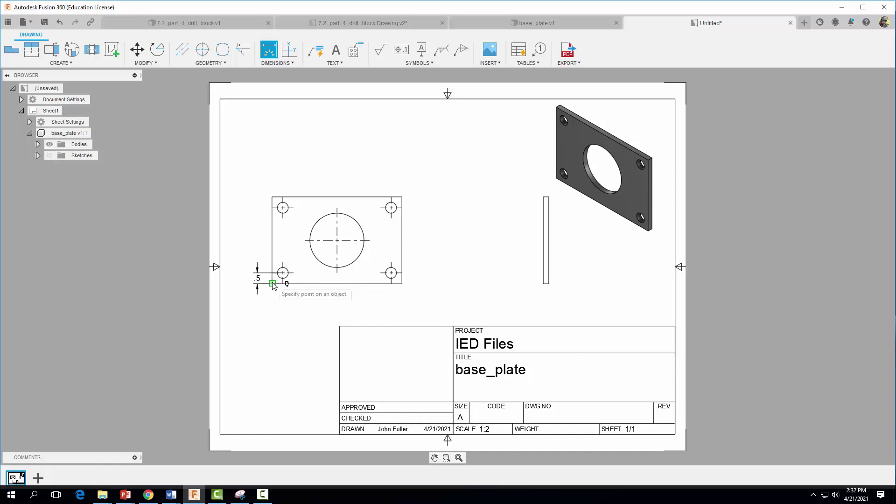
click(337, 240)
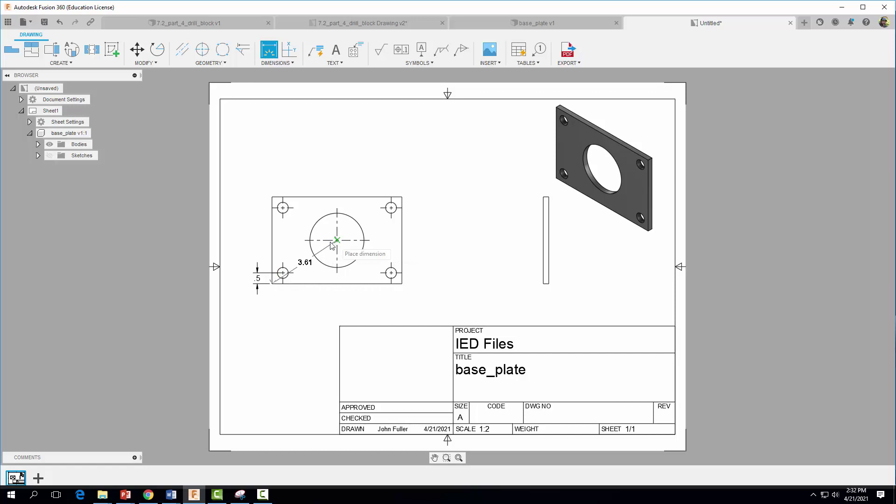
click(243, 280)
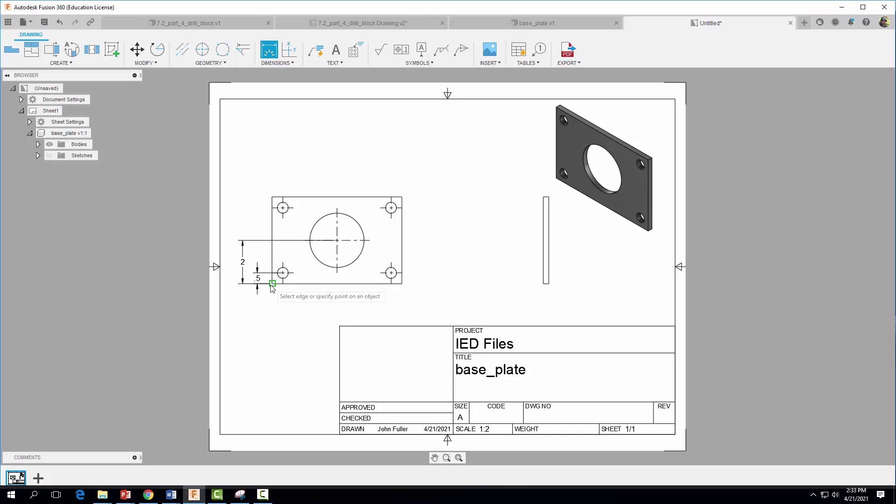
click(272, 284)
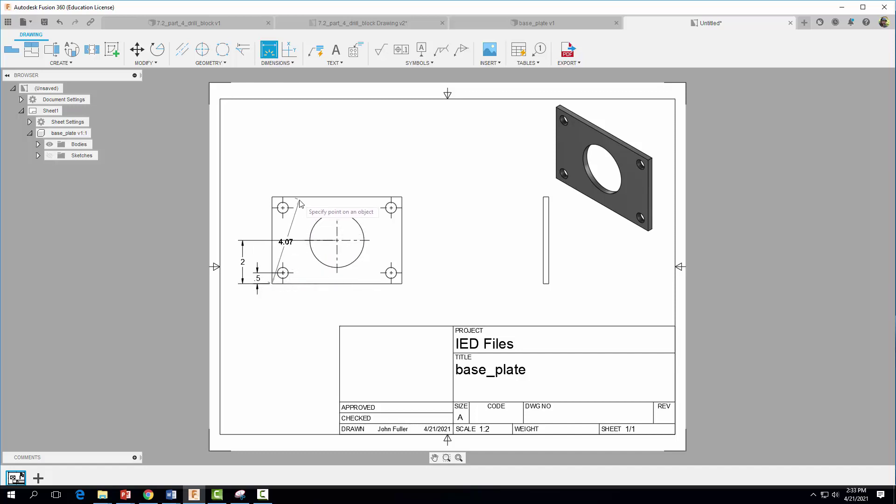
click(272, 197)
click(232, 221)
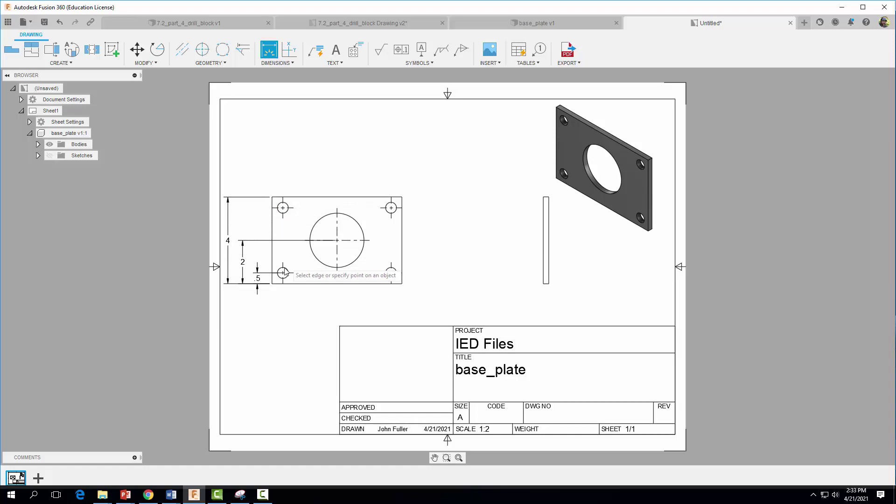
Dimension the horizontal distances from the plate's lower-left corner to the lower-left hole center, central hole center and lower-right corner
click(272, 283)
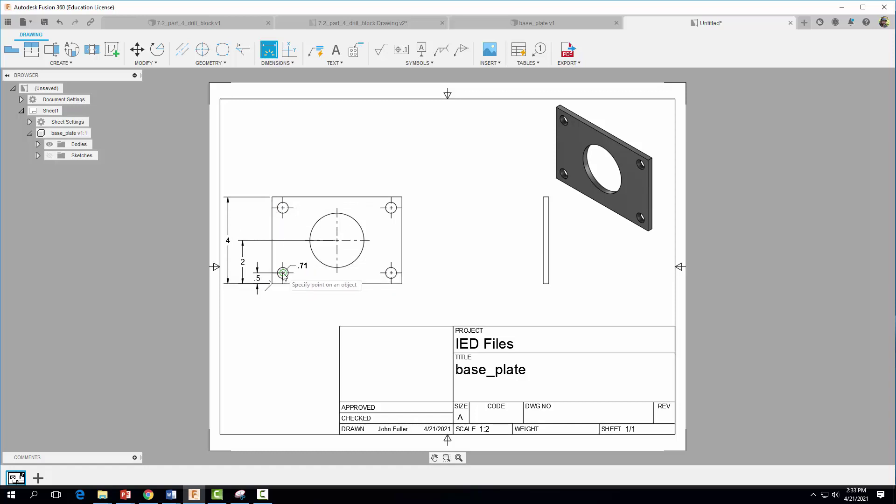
click(283, 273)
click(275, 296)
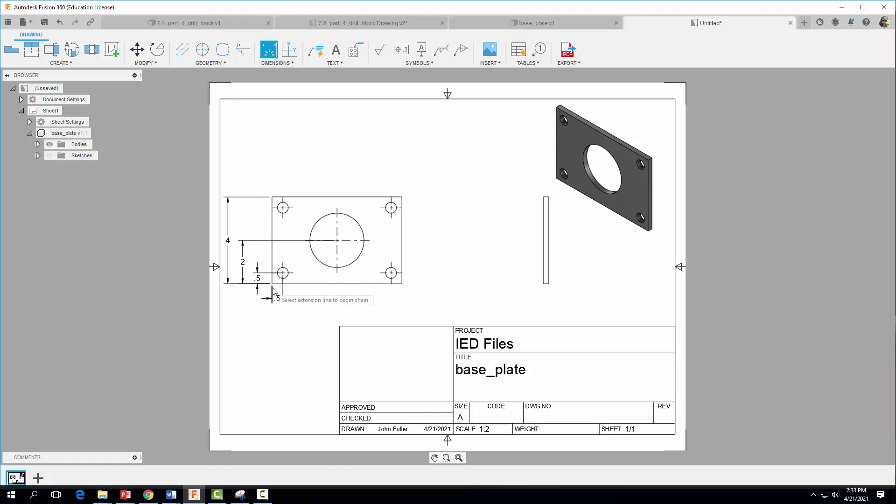
click(272, 283)
click(337, 241)
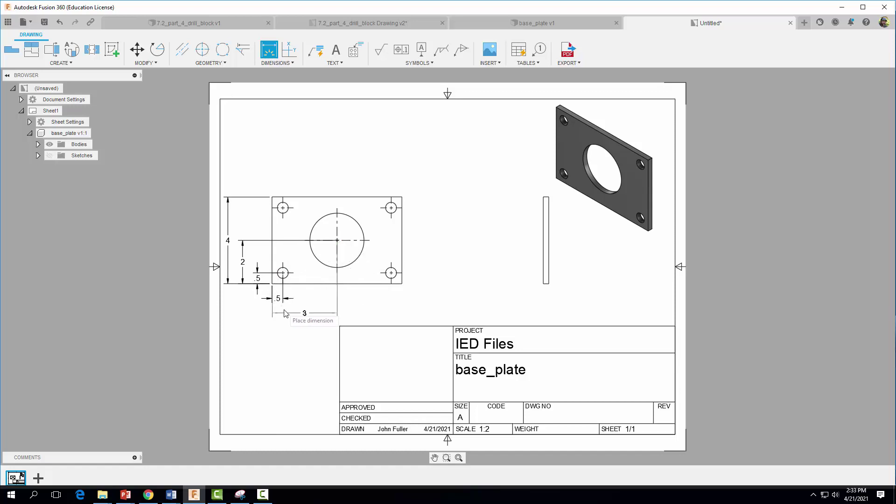
click(305, 314)
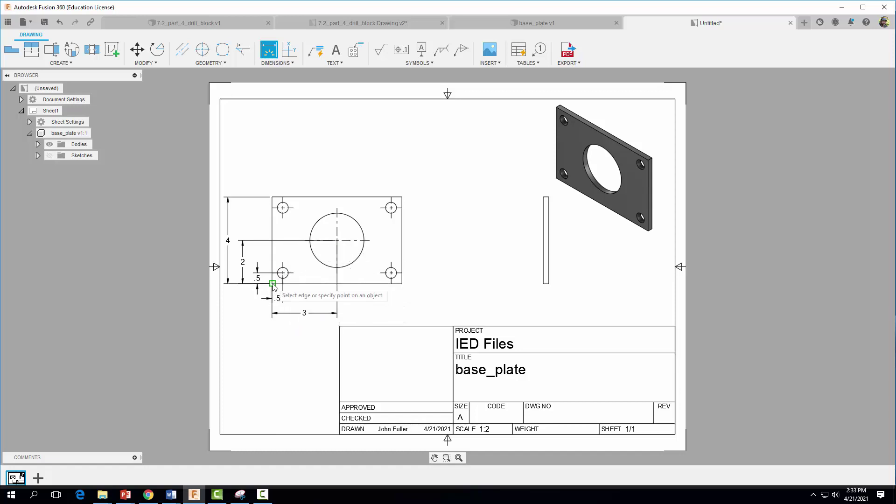
click(337, 292)
click(402, 284)
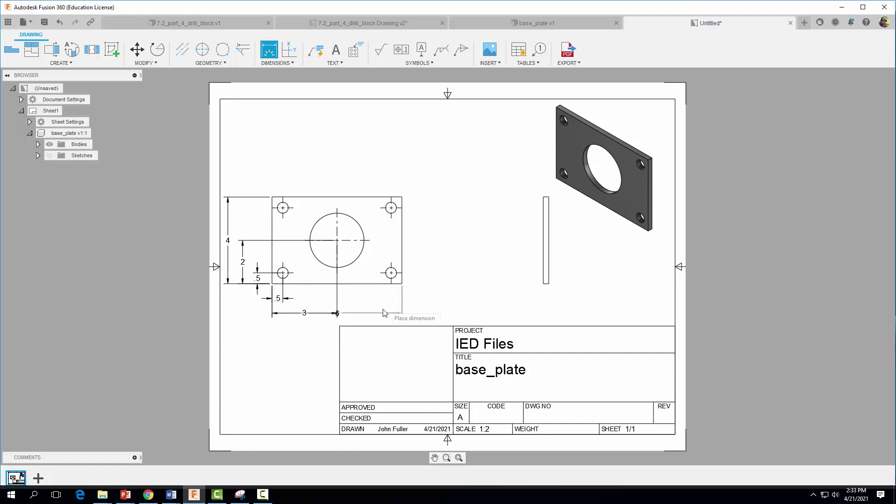
click(378, 327)
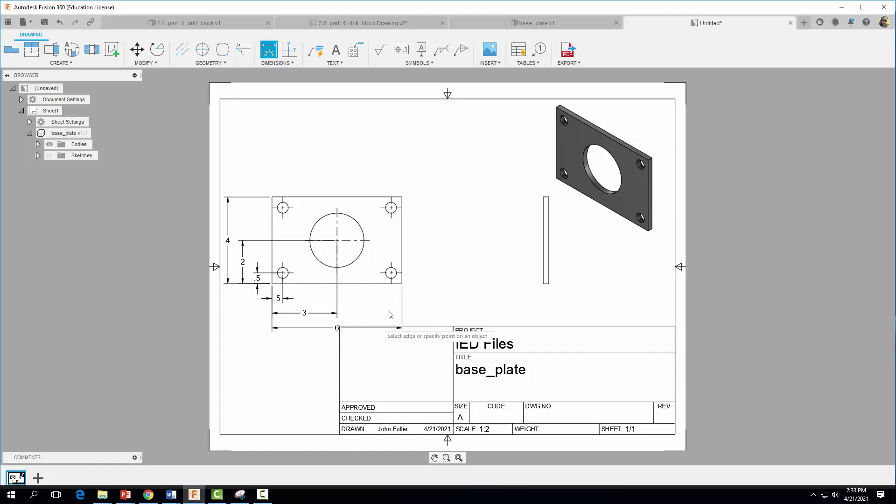
key(Escape)
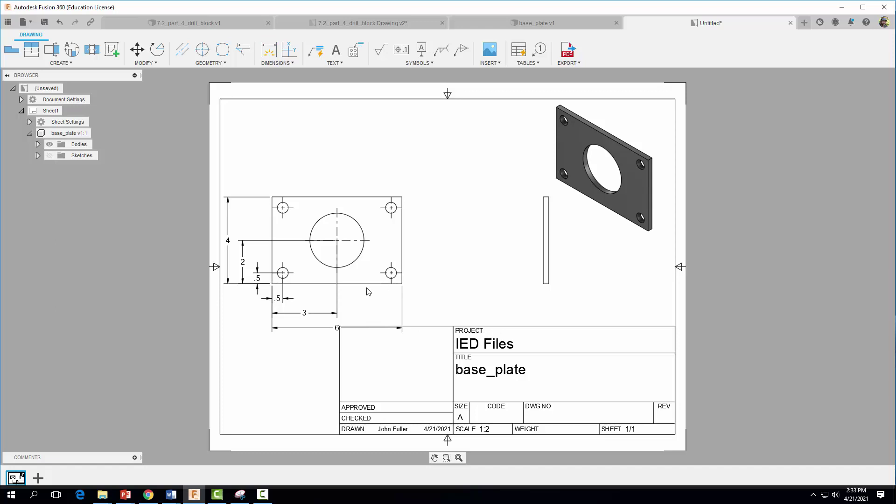
Move the front view's horizontal and vertical dimensions closer to the plate with tighter, even spacing, clear of the title block
click(305, 314)
drag(305, 313, 280, 299)
click(285, 302)
click(257, 282)
click(282, 292)
click(316, 328)
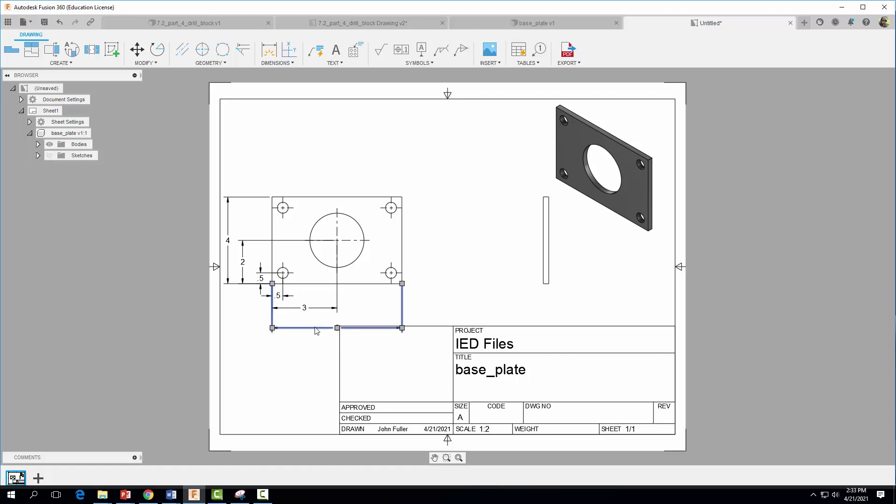
drag(337, 328, 334, 320)
click(243, 266)
drag(243, 263, 233, 240)
click(227, 241)
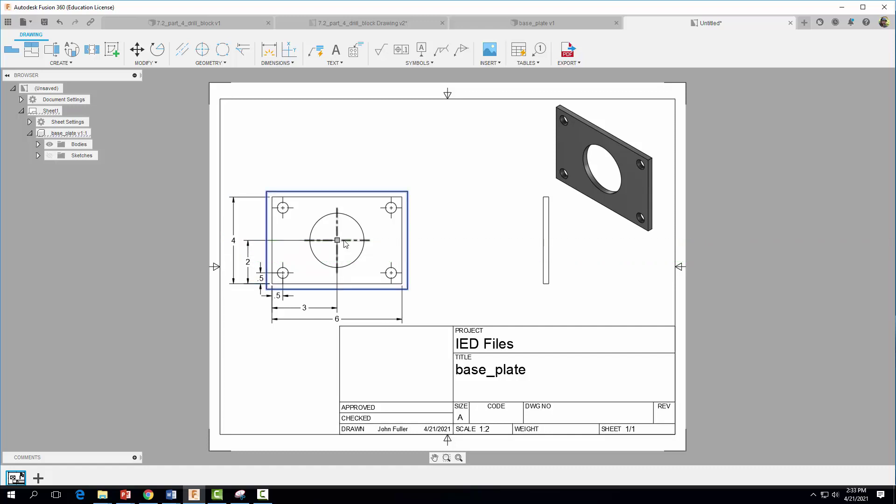
Reposition the front view slightly right and up, away from the sheet border and title block
drag(338, 241, 363, 243)
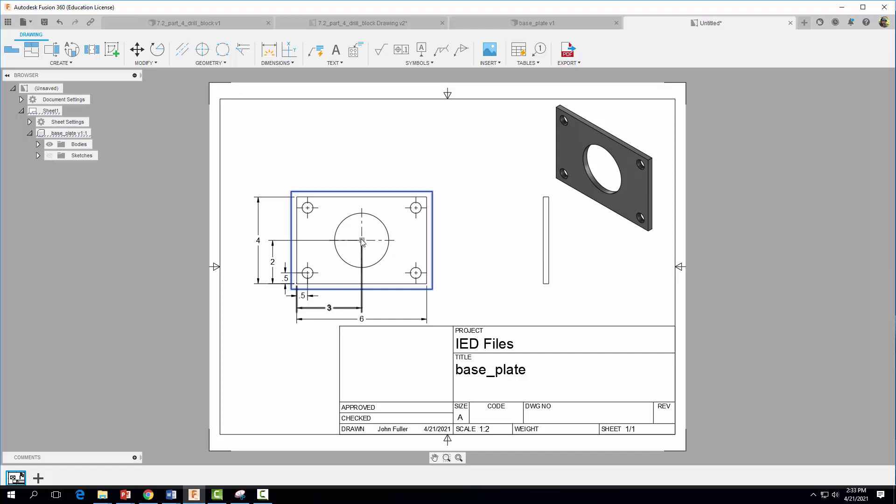
mouse_move(362, 240)
mouse_down()
mouse_move(360, 218)
mouse_move(353, 232)
mouse_up()
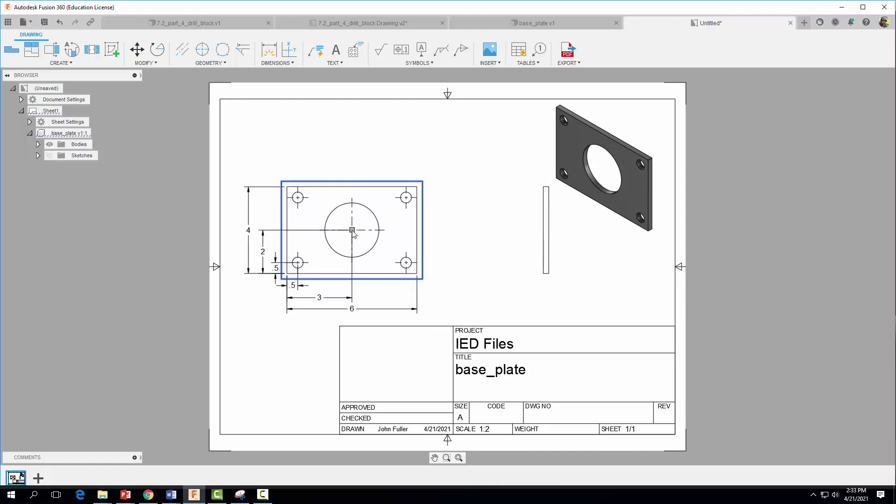
Dimension the plate's thickness in the side view, placing the dimension below the view
click(483, 270)
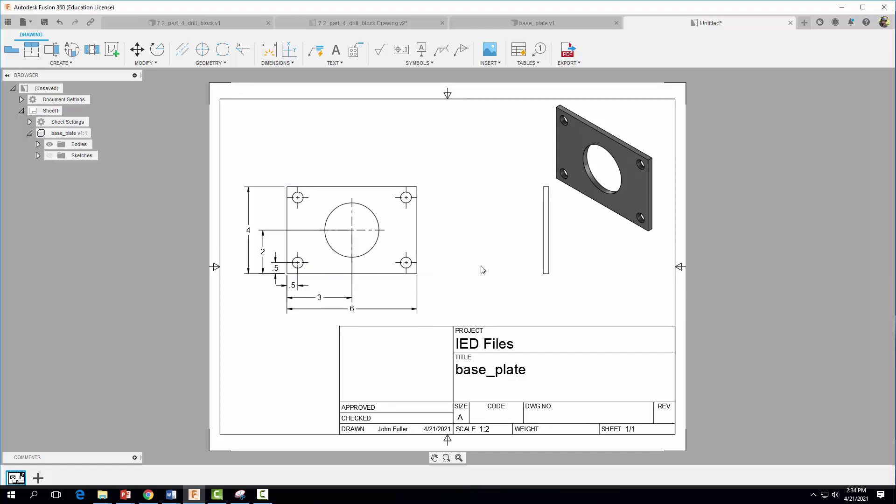
click(272, 54)
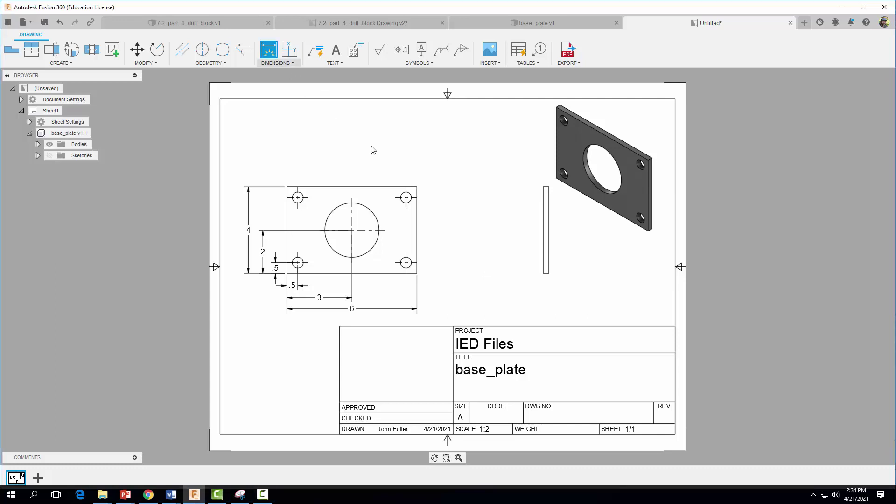
click(544, 250)
click(549, 247)
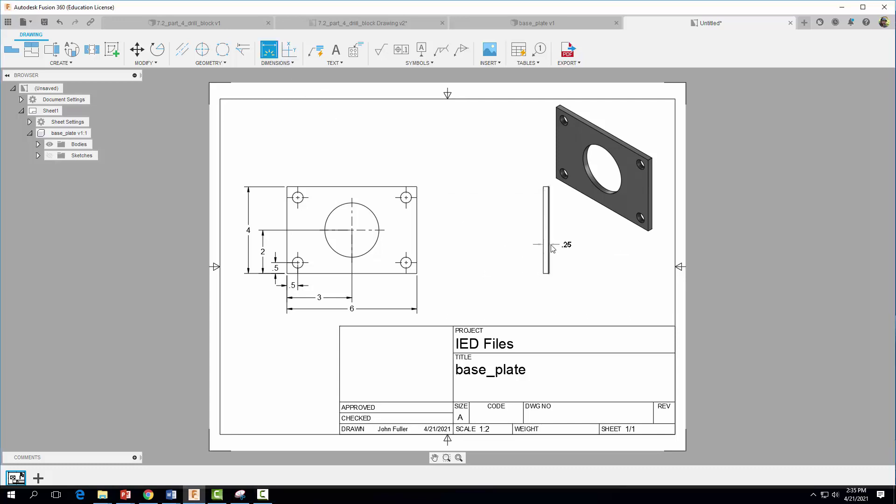
click(550, 302)
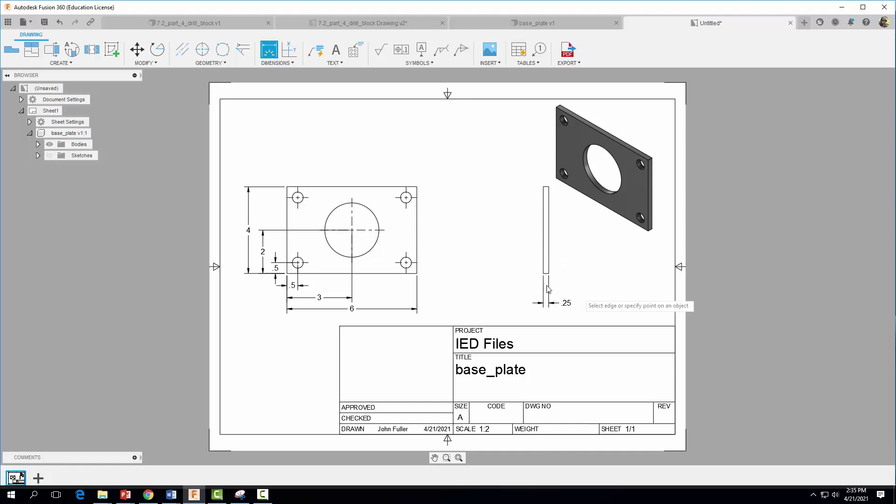
key(Escape)
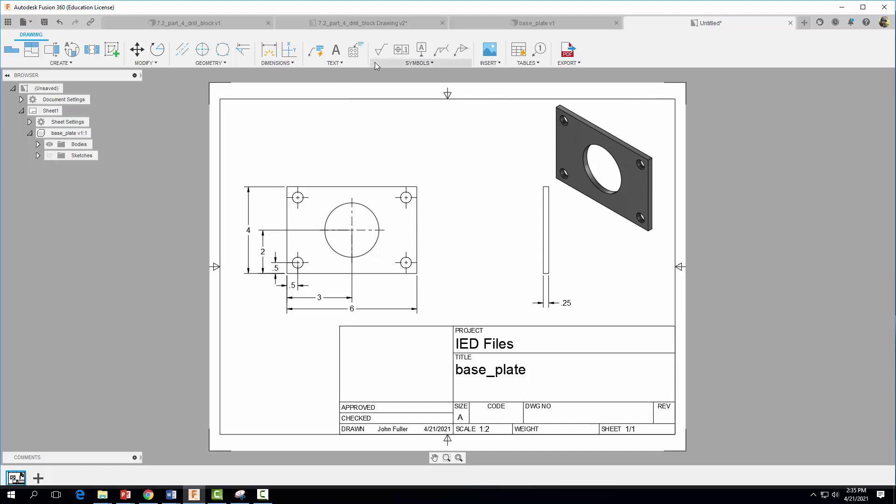
Add diameter dimensions to the large central hole and the lower-left corner hole, with both leaders placed outside the front view
click(283, 64)
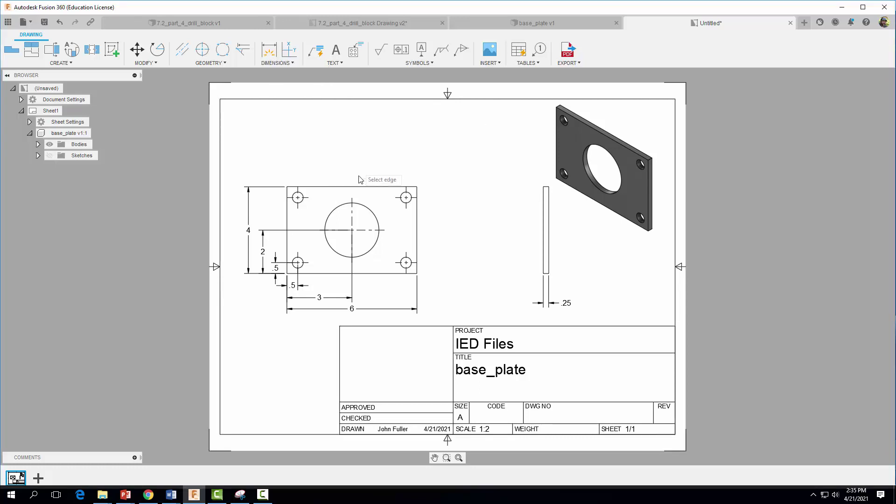
click(369, 208)
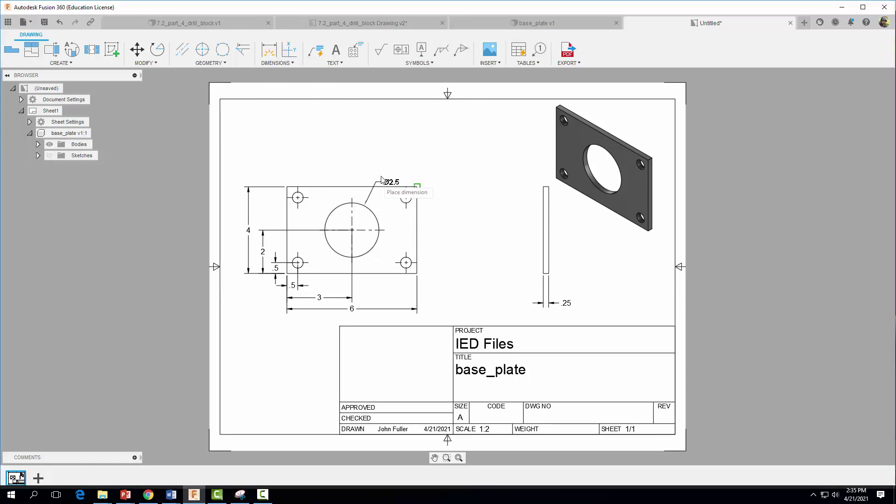
click(404, 161)
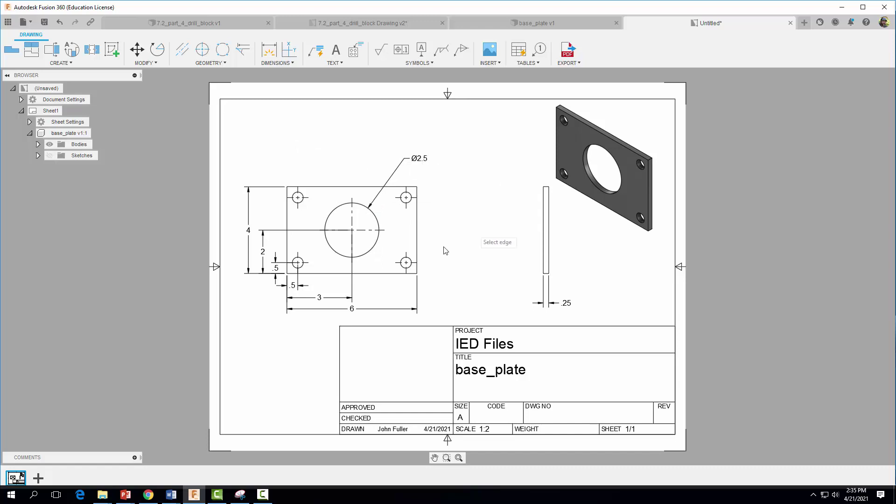
click(301, 266)
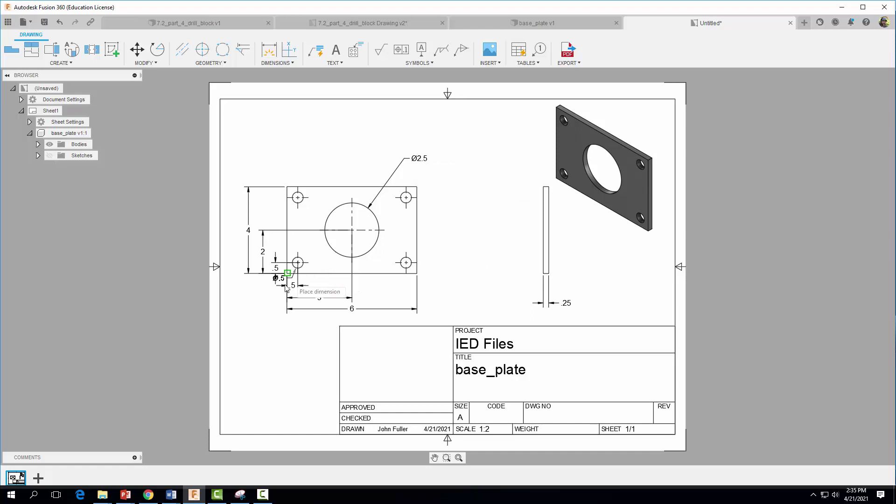
click(255, 310)
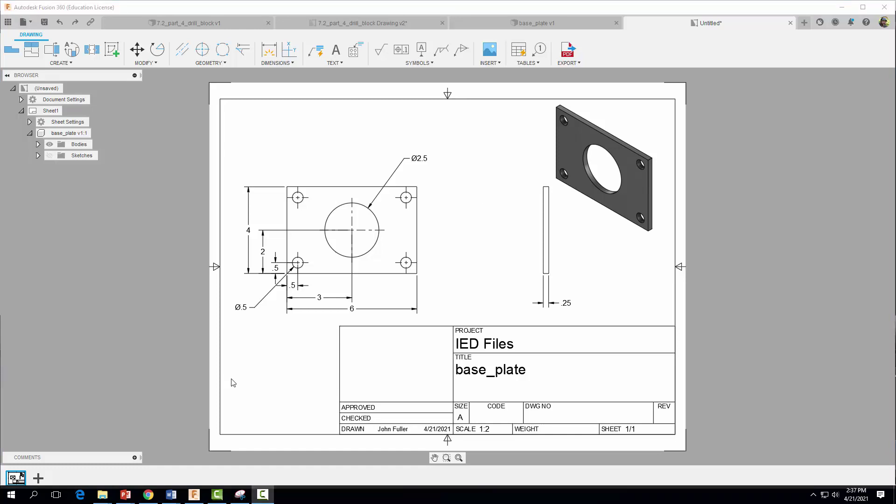
Give the lower-left hole's diameter dimension a Deviation tolerance with upper 0.03 and lower 0
double_click(243, 307)
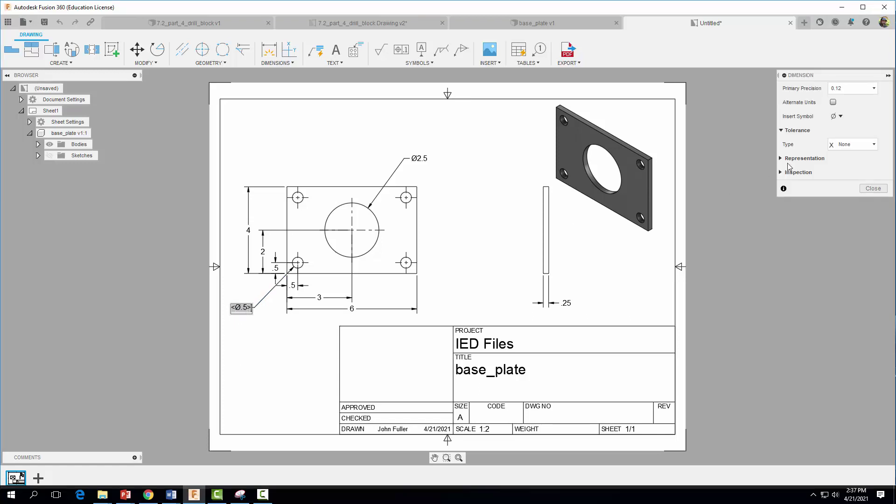
click(851, 147)
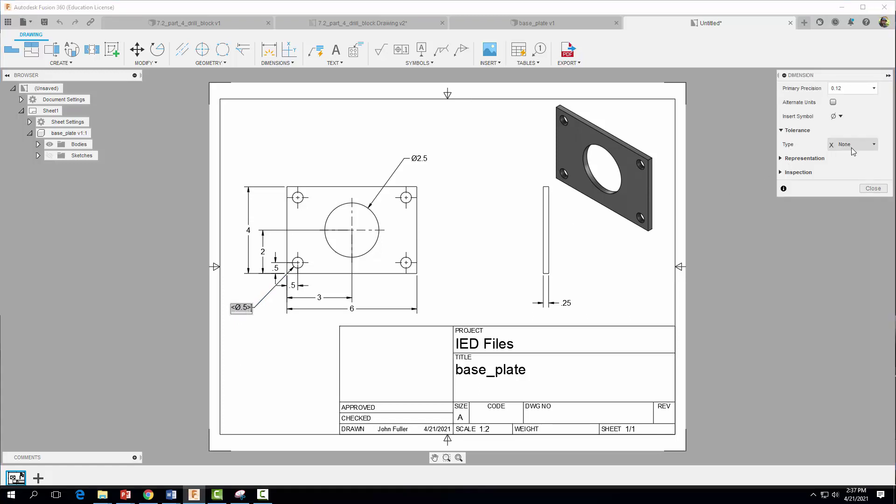
click(850, 176)
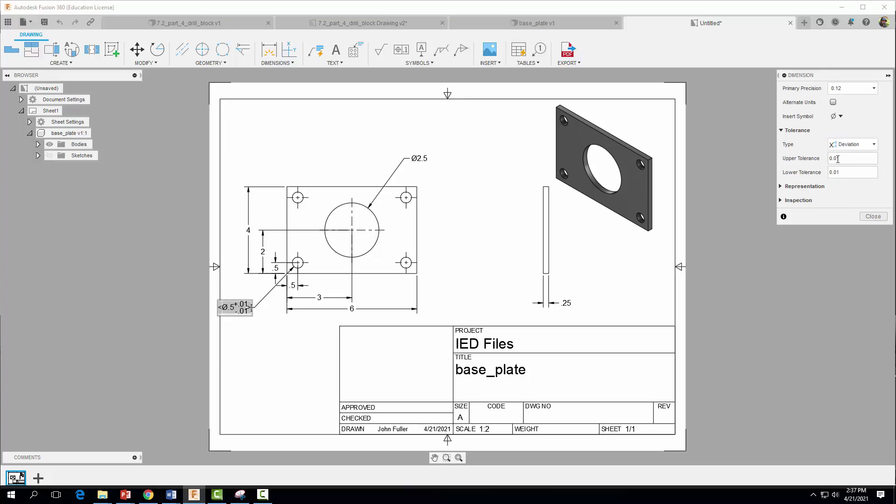
drag(841, 158, 838, 159)
text(3)
key(Tab)
text(0)
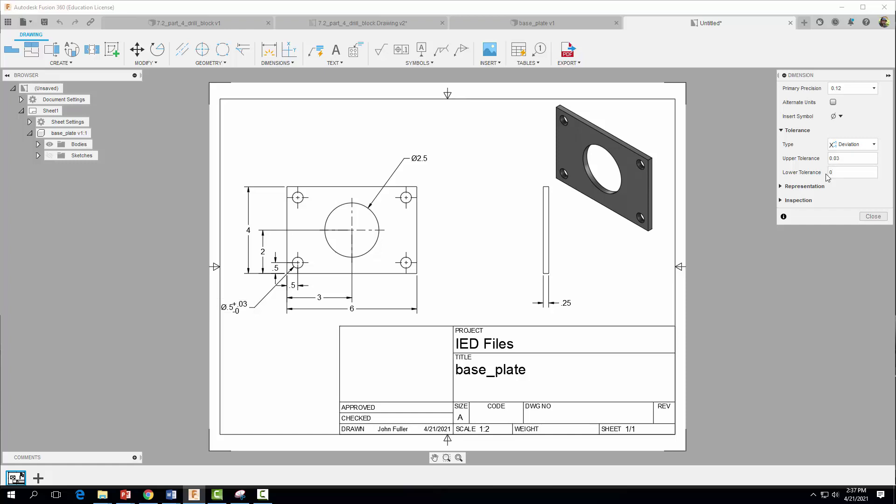
click(872, 216)
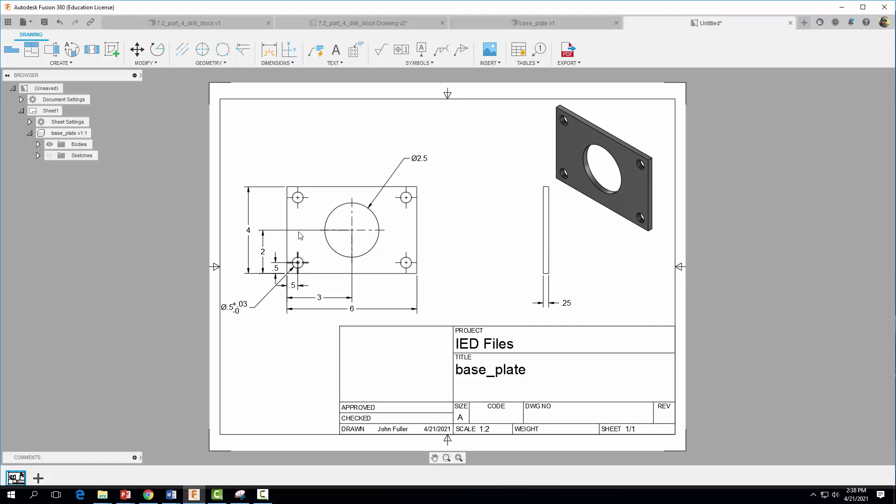
Prefix the small hole's diameter dimension with "4 x", keeping its toleranced value
double_click(224, 309)
click(225, 309)
text(4 x <Ø.5+.03-0>)
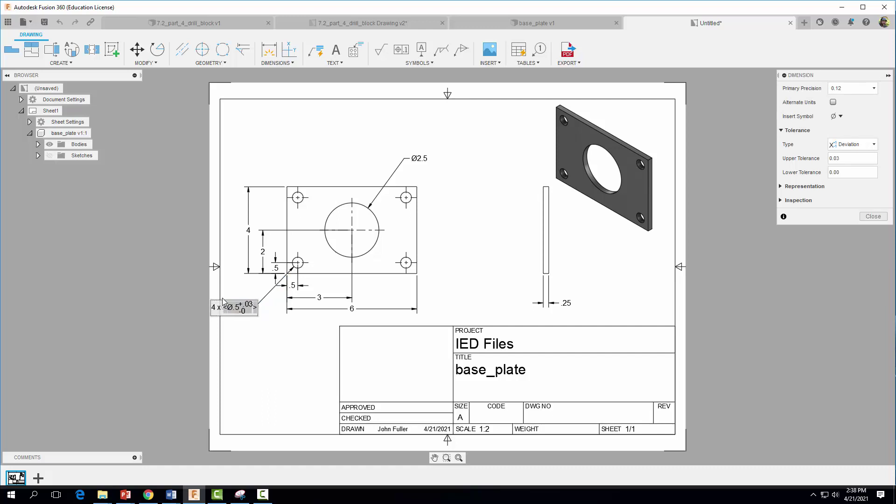
click(873, 217)
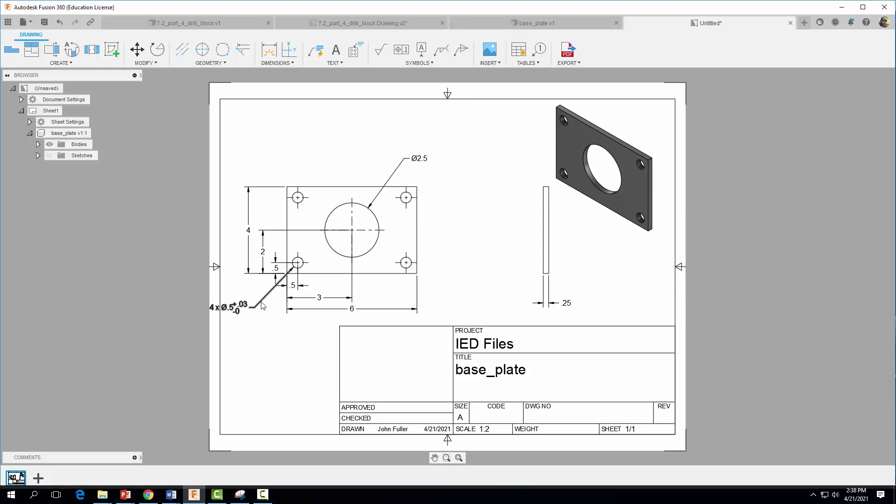
Move the front view horizontally to the right so the small-hole diameter note sits inside the sheet border
click(227, 307)
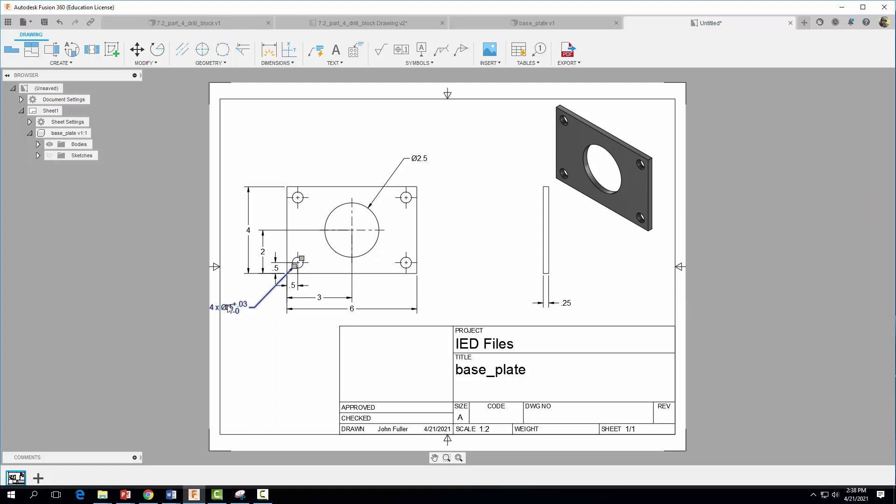
click(338, 264)
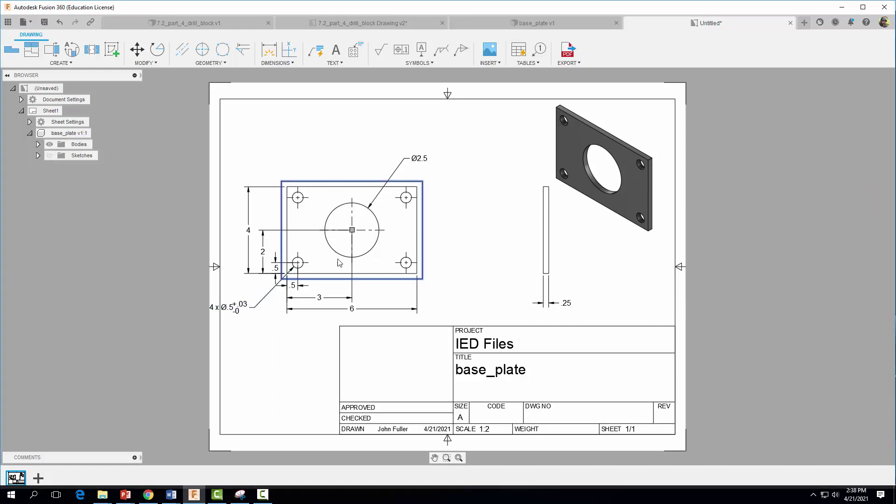
click(352, 230)
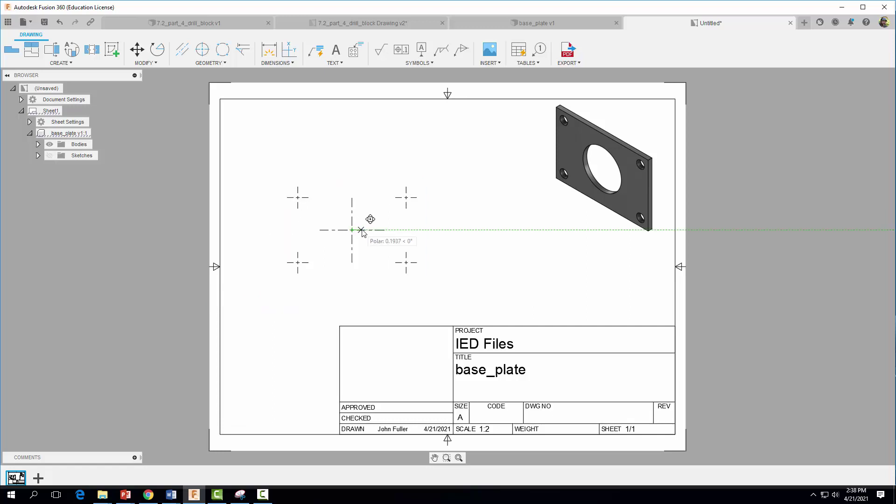
click(370, 230)
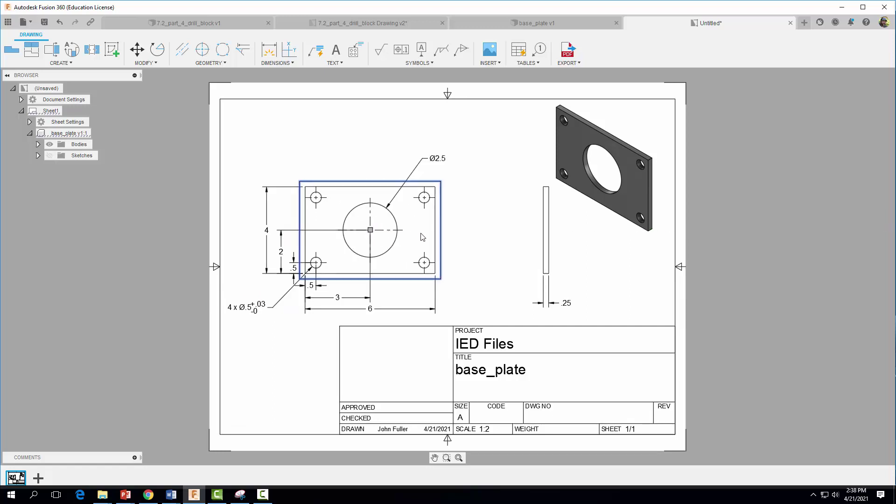
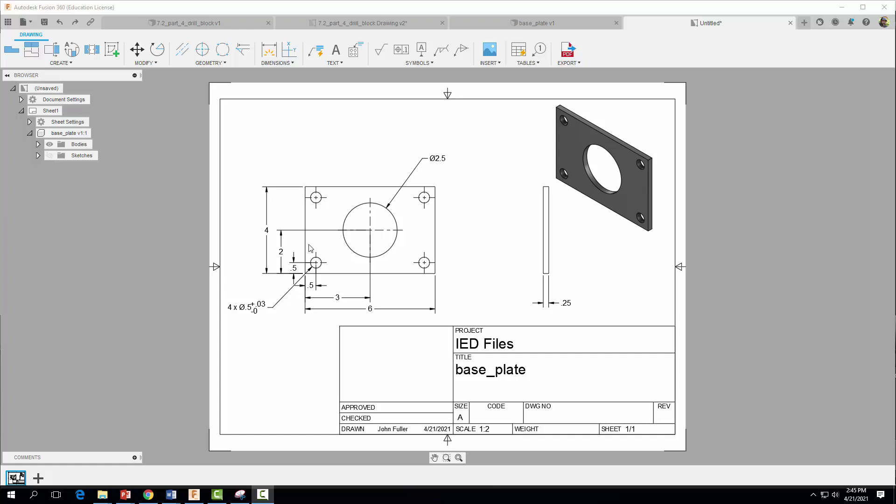
Give the central hole's vertical location dimension a Limit tolerance with 0.123 precision, upper .003 and lower 0
double_click(282, 253)
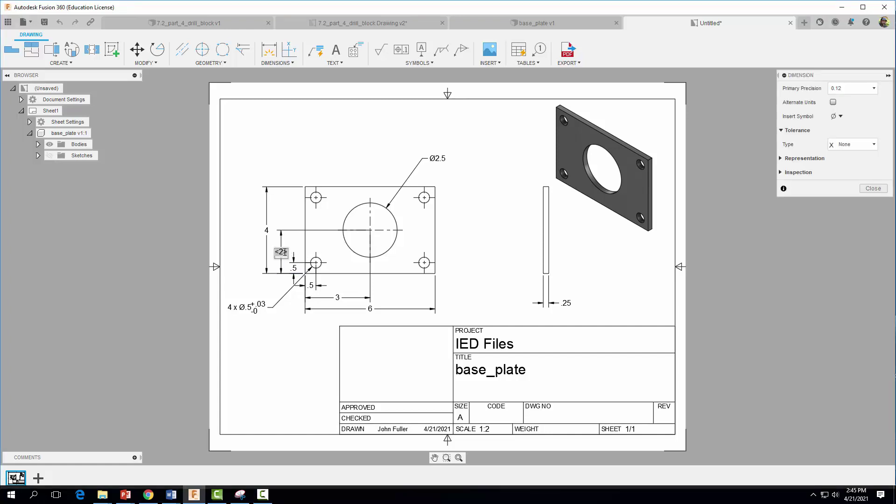
click(841, 145)
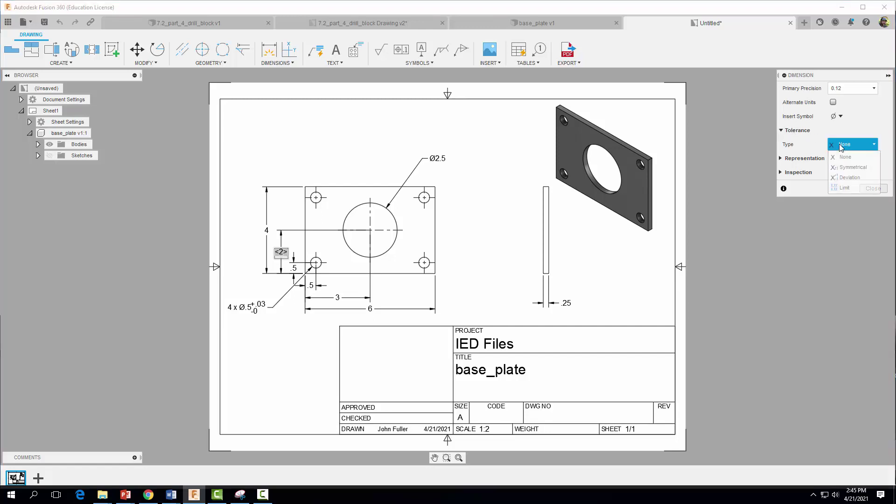
click(845, 188)
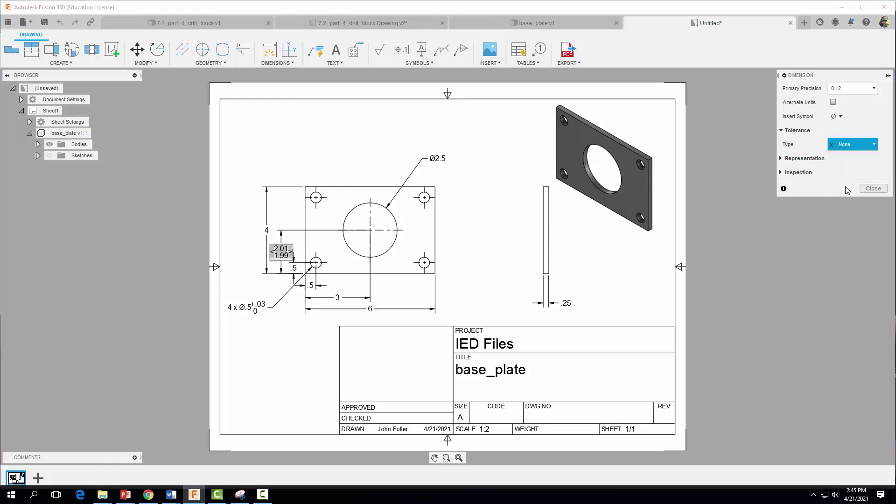
click(838, 90)
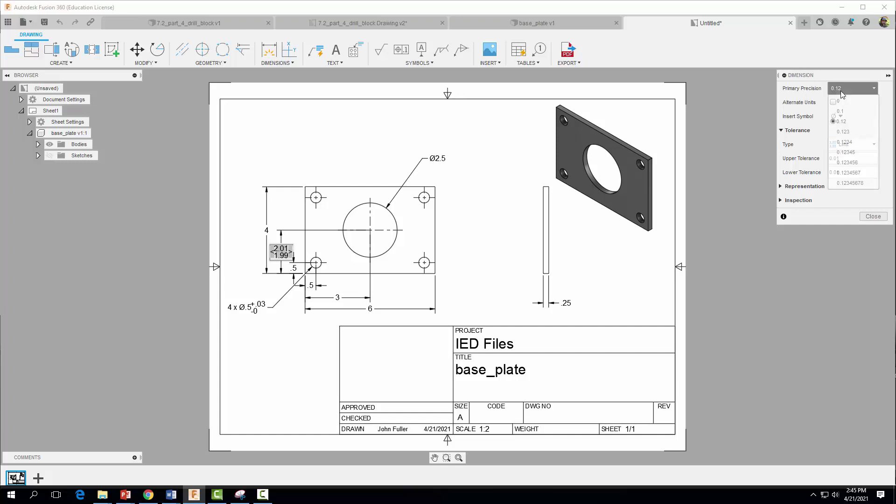
click(844, 132)
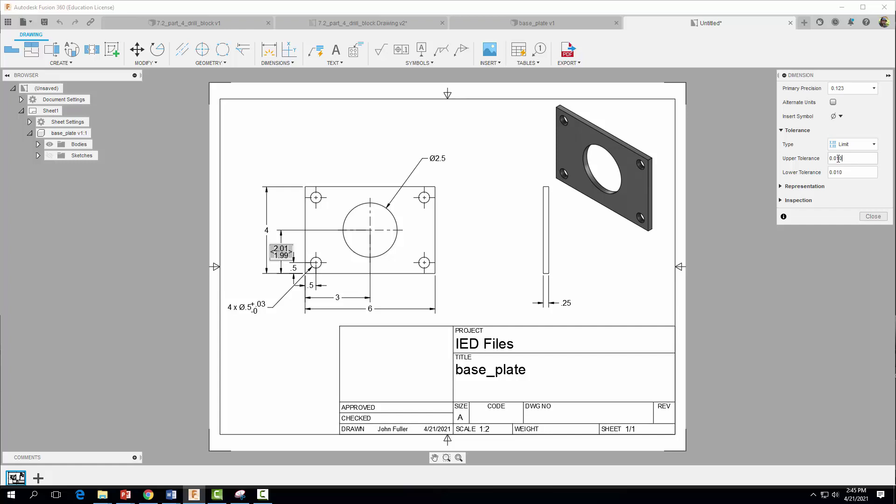
drag(841, 158, 827, 159)
text(.0)
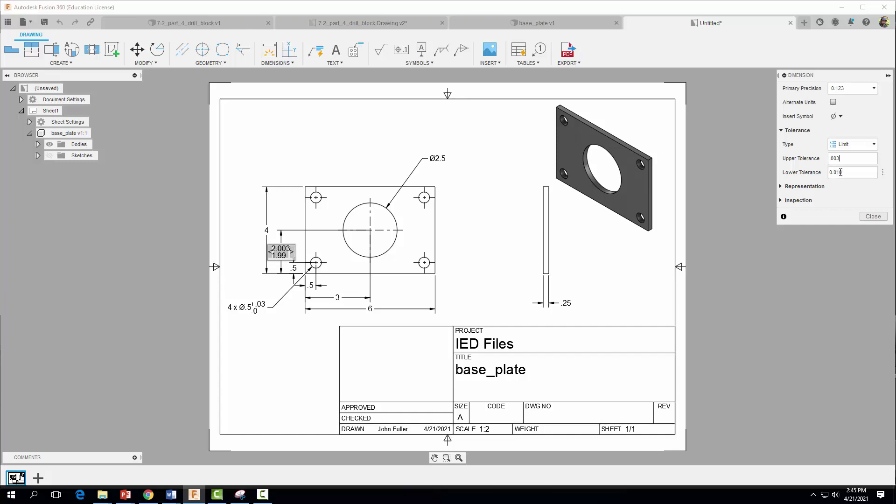
drag(843, 172, 829, 174)
text(0)
click(869, 216)
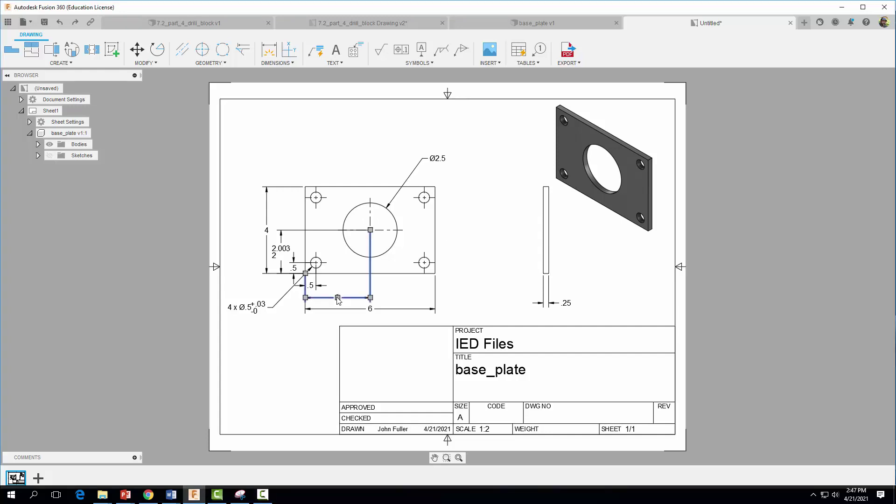
Give the central hole's horizontal location dimension a Limit tolerance with 0.123 precision, upper 0.003 and lower 0
double_click(337, 298)
click(832, 90)
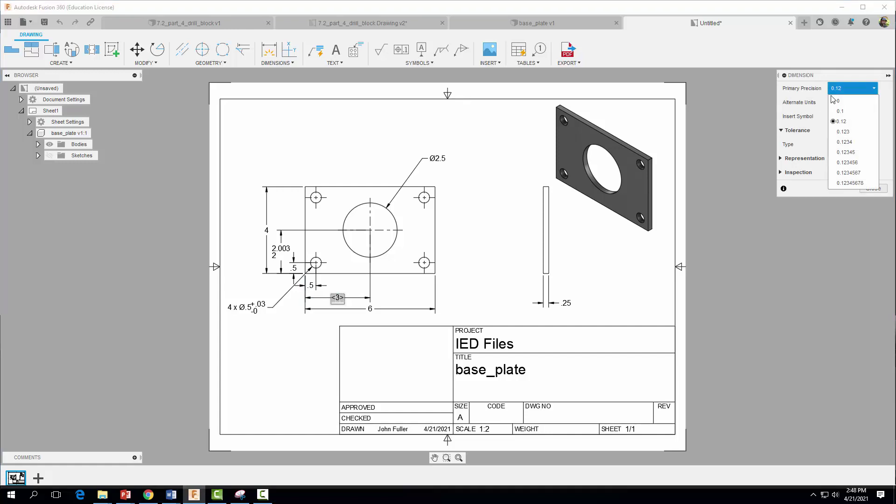
click(840, 135)
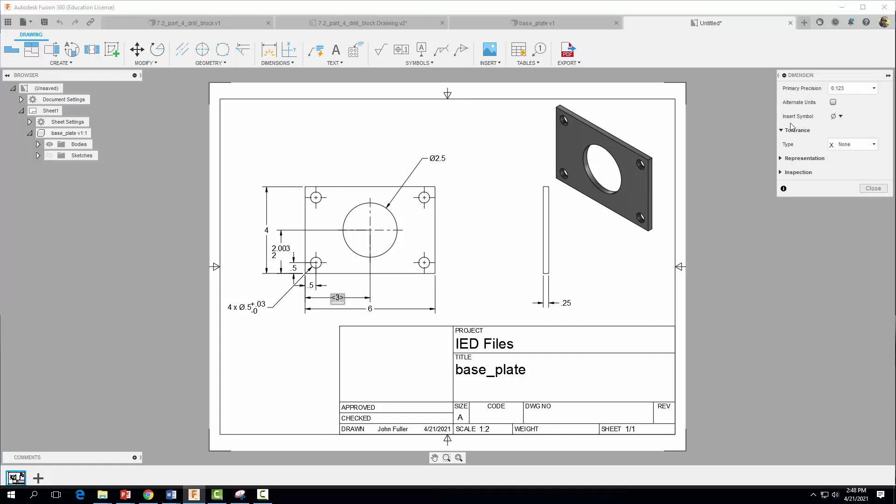
click(845, 146)
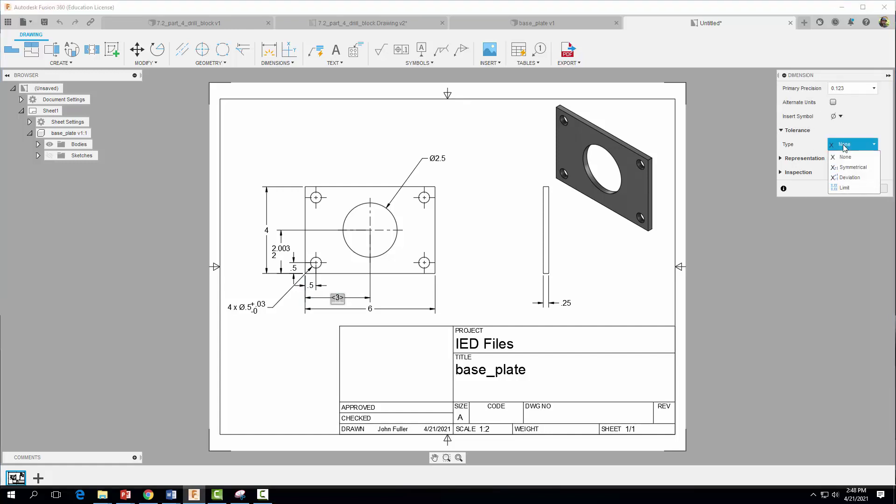
click(844, 188)
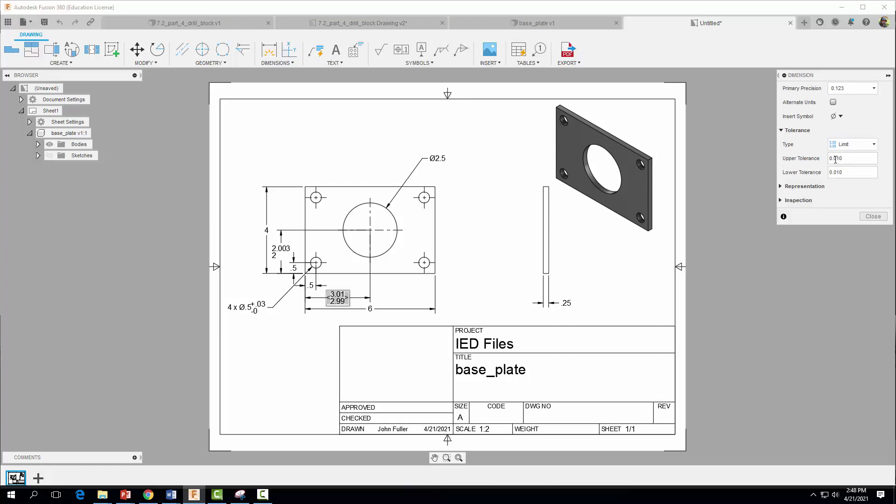
drag(844, 159, 837, 159)
text(00)
drag(843, 173, 825, 175)
text(0)
click(868, 218)
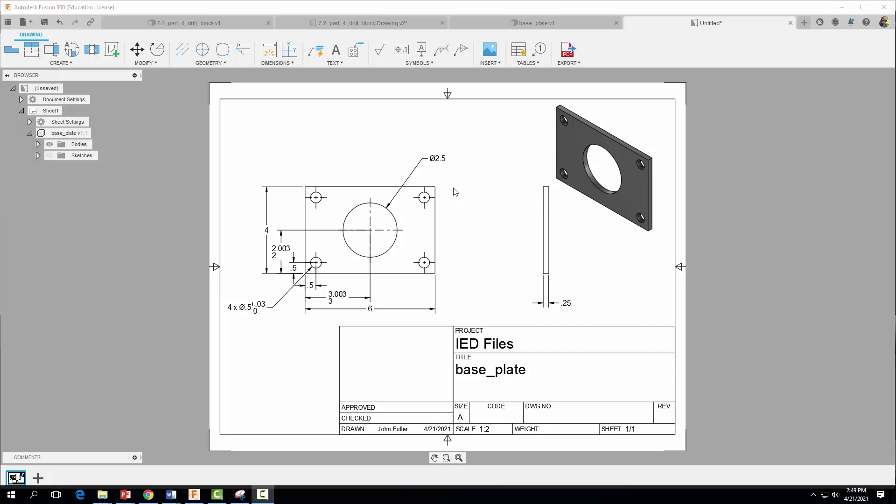
Give the central hole's diameter dimension a Symmetrical tolerance of 0.002 with 0.123 precision
double_click(438, 160)
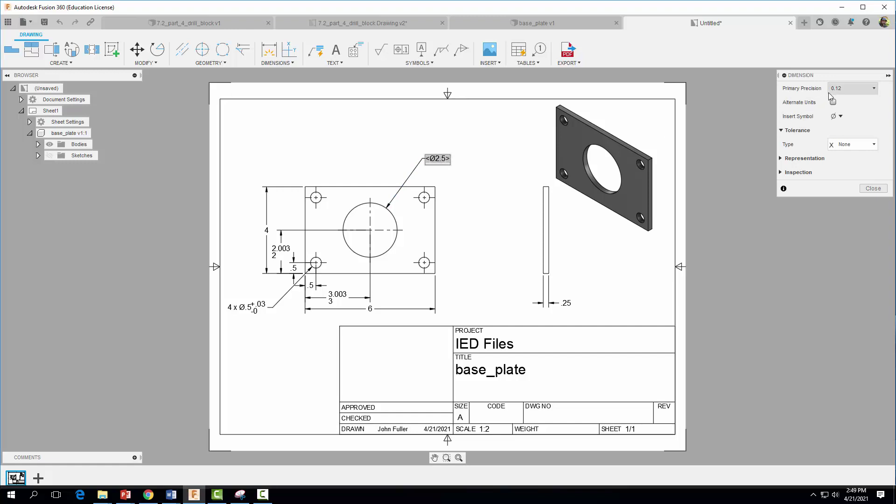
click(852, 88)
click(850, 132)
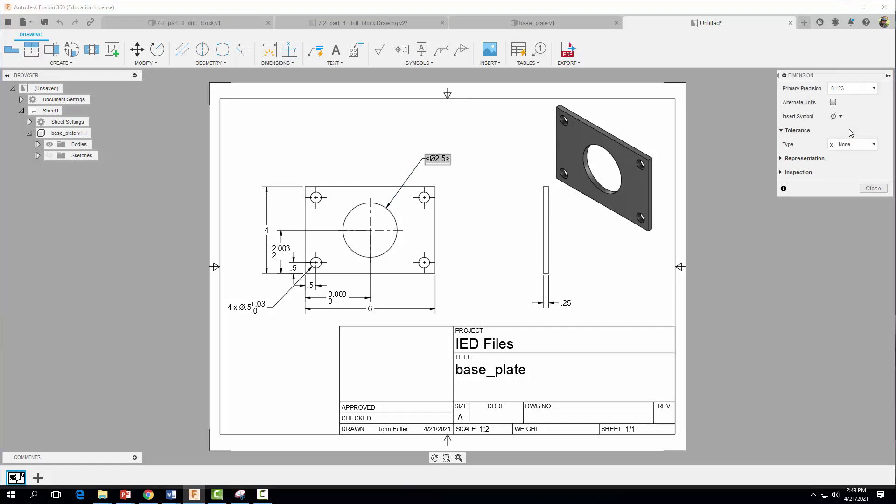
click(845, 146)
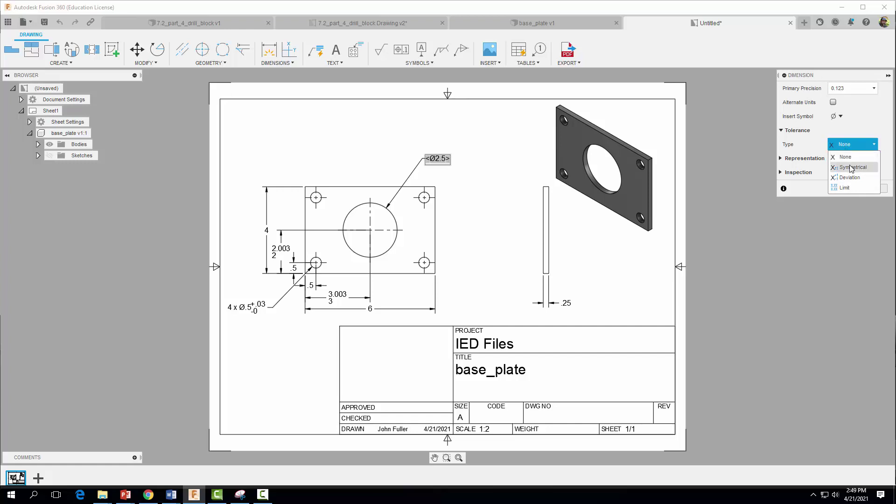
click(848, 167)
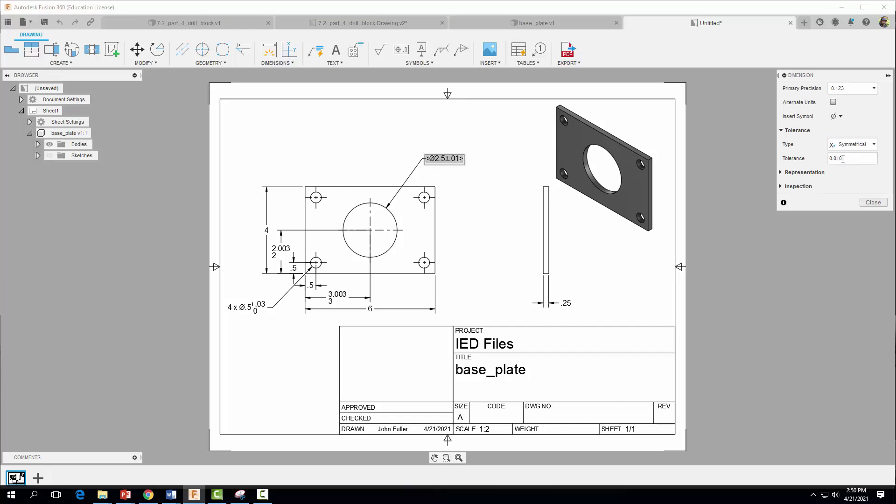
drag(842, 159, 838, 159)
text(02)
click(872, 202)
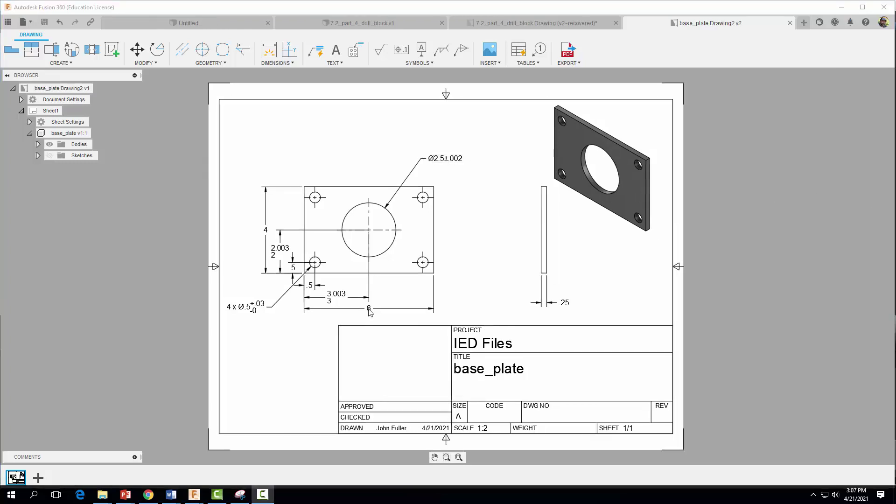
Append ".0" to the front view's overall width and height dimensions so they read 6.0 and 4.0
double_click(369, 309)
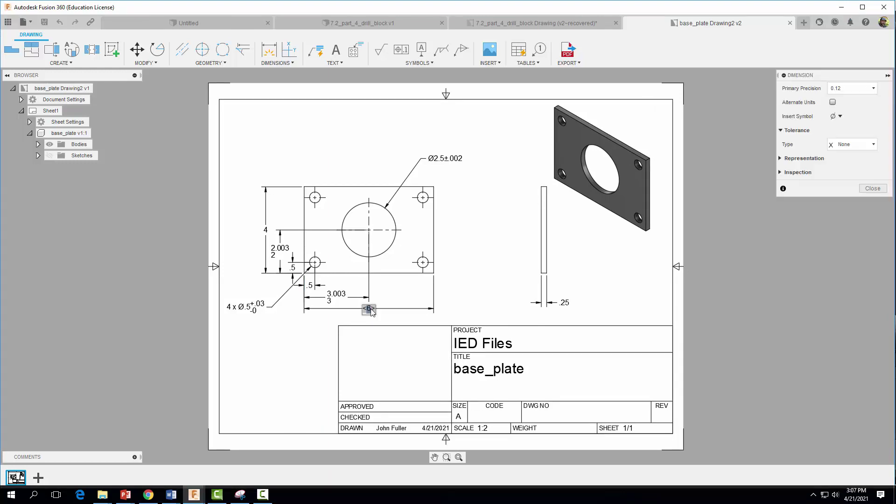
text(.0)
click(872, 188)
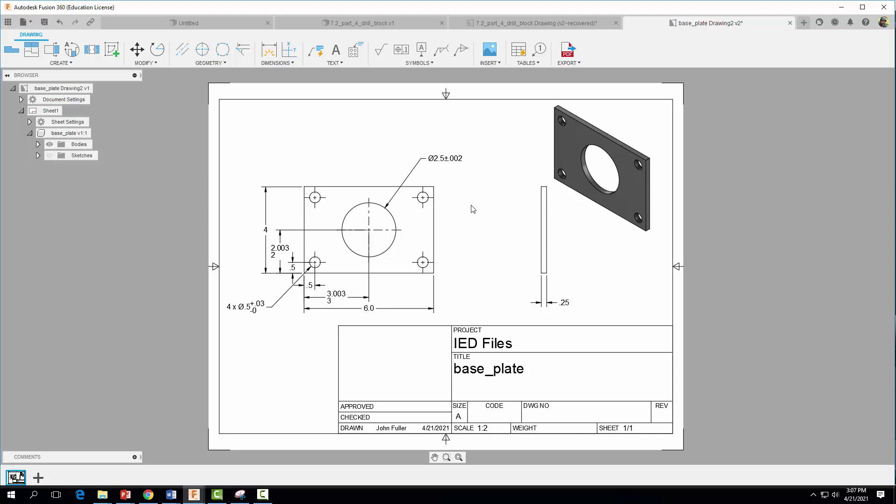
double_click(265, 231)
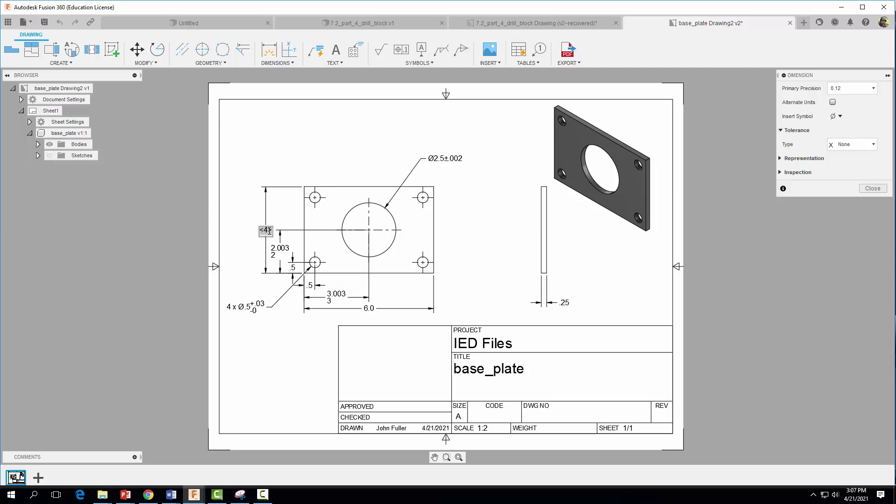
text(.0)
click(872, 188)
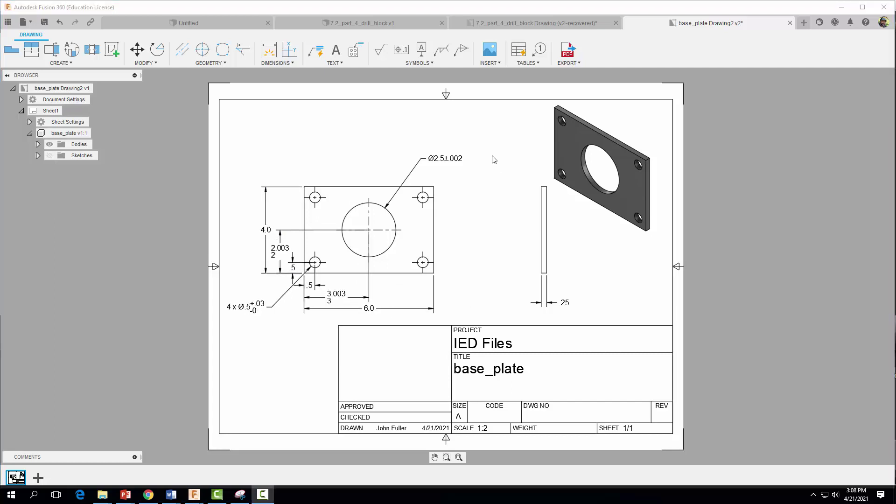
Insert a custom table outside the sheet's lower-left corner and delete its columns C and D
click(523, 68)
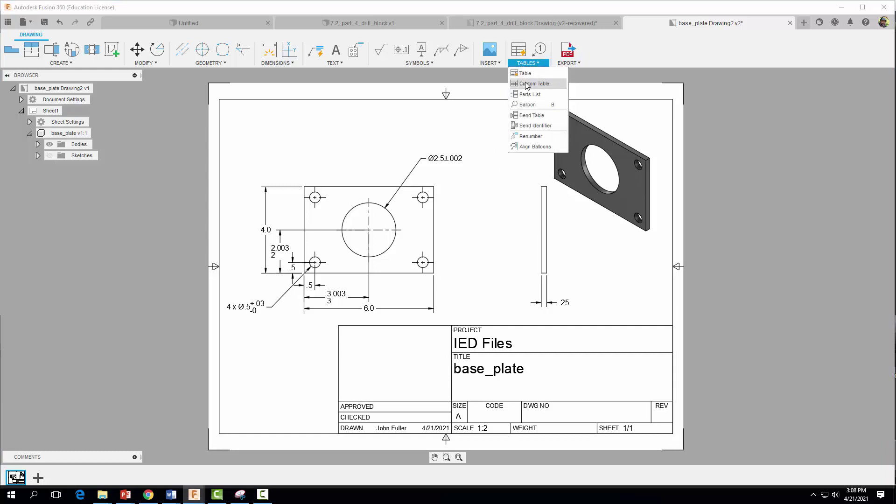
click(527, 85)
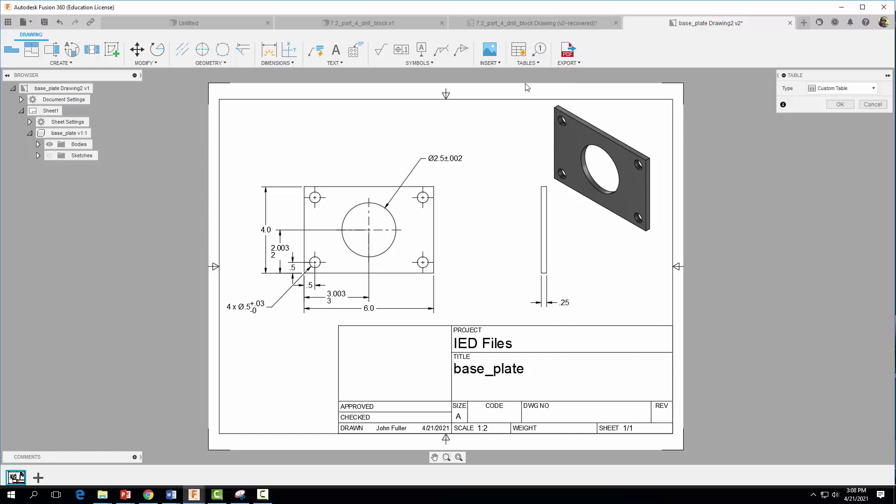
click(52, 414)
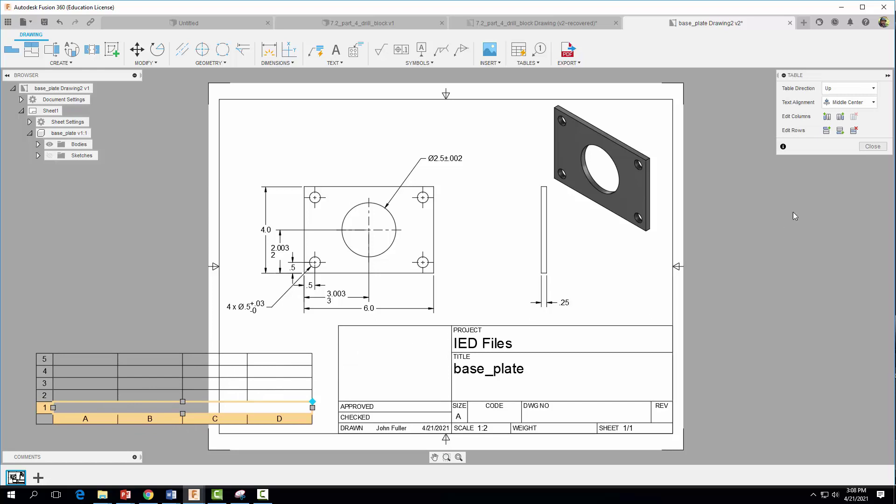
click(283, 362)
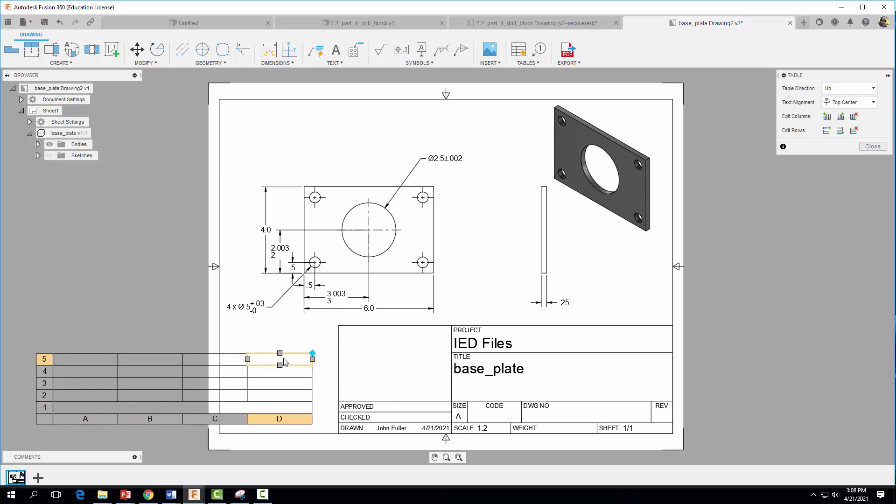
click(854, 117)
click(854, 117)
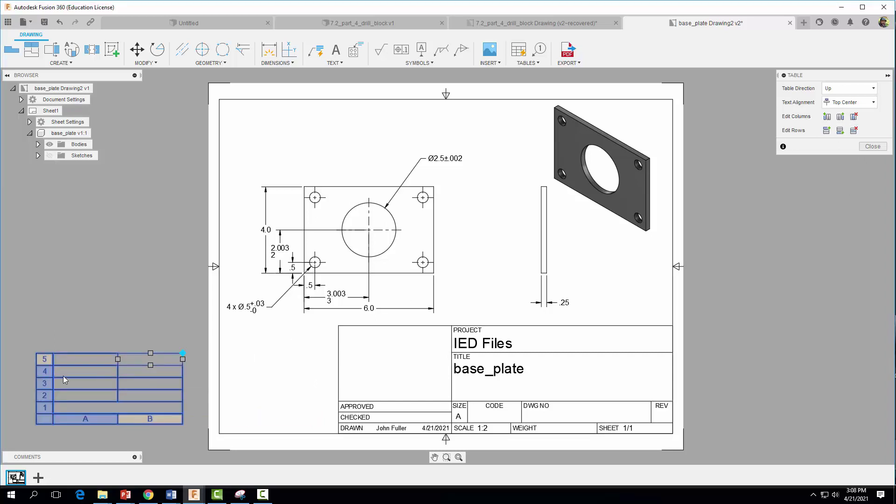
Move the table horizontally onto the sheet so its outer edge meets the sheet's left border line
click(51, 423)
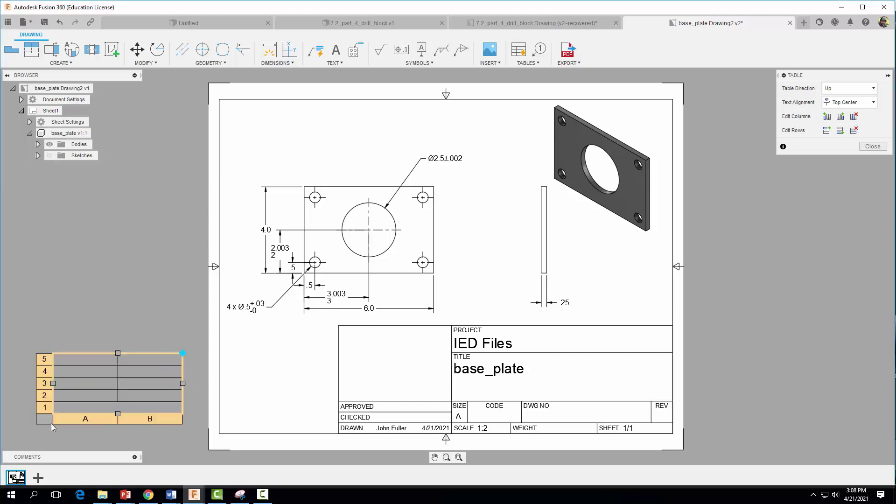
click(61, 434)
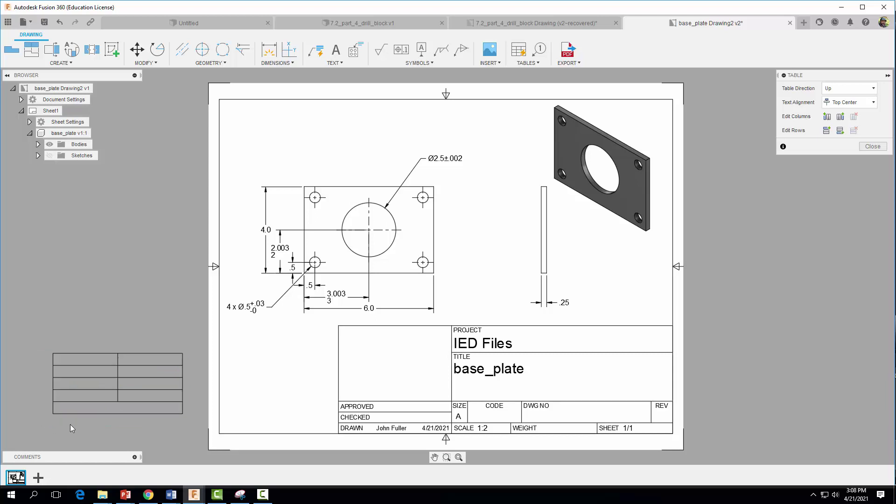
click(85, 404)
drag(53, 416, 217, 420)
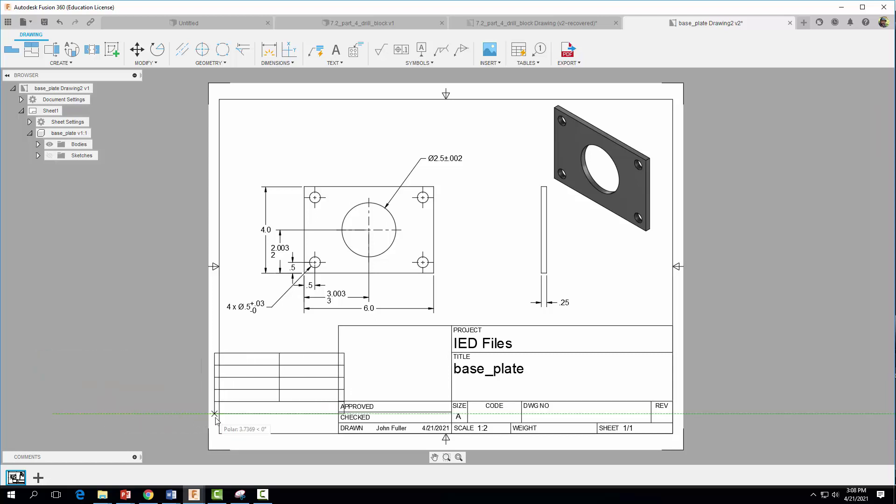
click(219, 404)
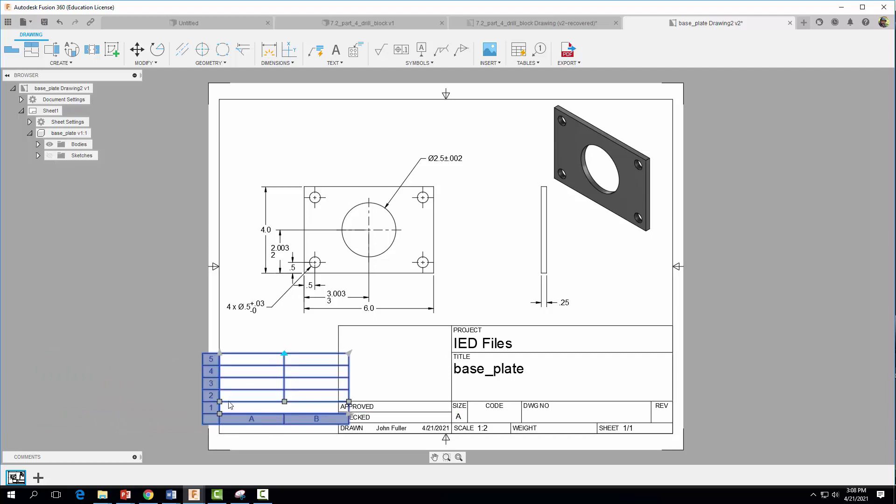
Narrow both table columns from their outer edges so the table fits between the sheet border and the title block
drag(349, 402, 281, 412)
click(299, 397)
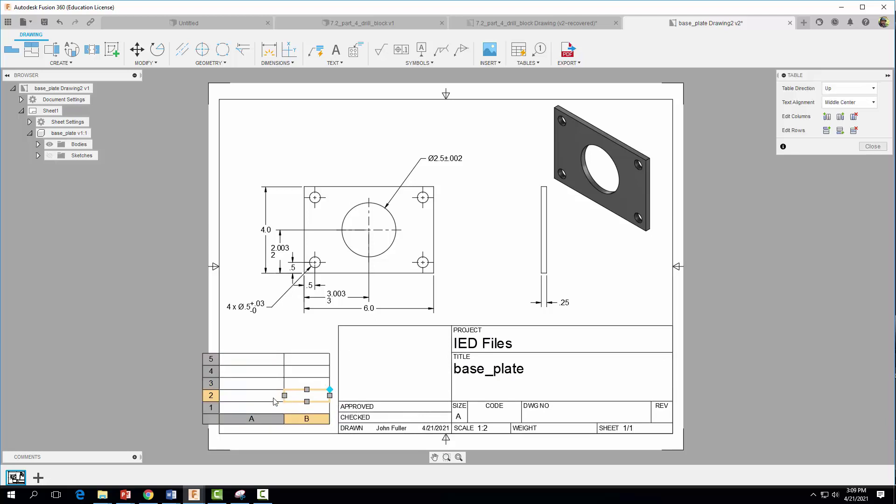
click(196, 408)
click(253, 406)
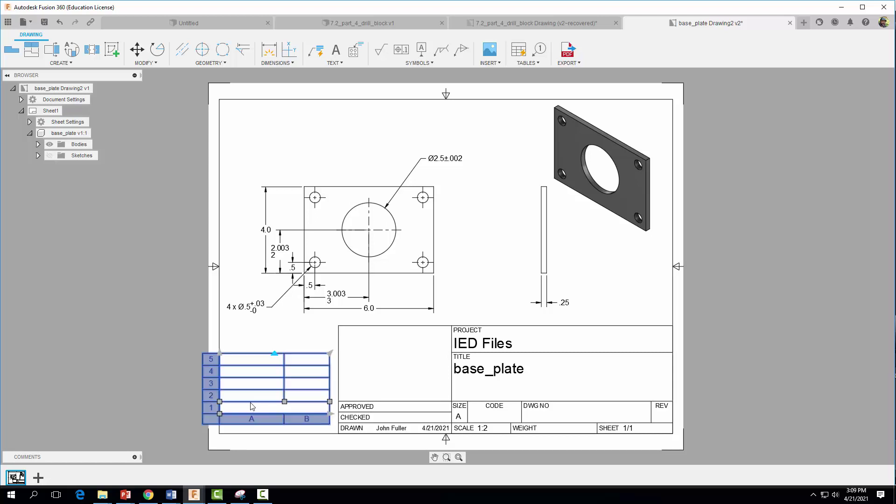
click(284, 401)
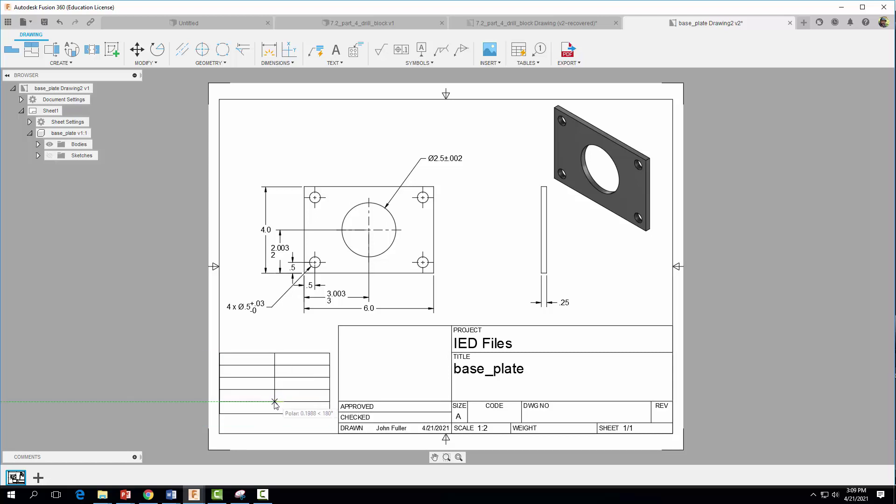
click(286, 405)
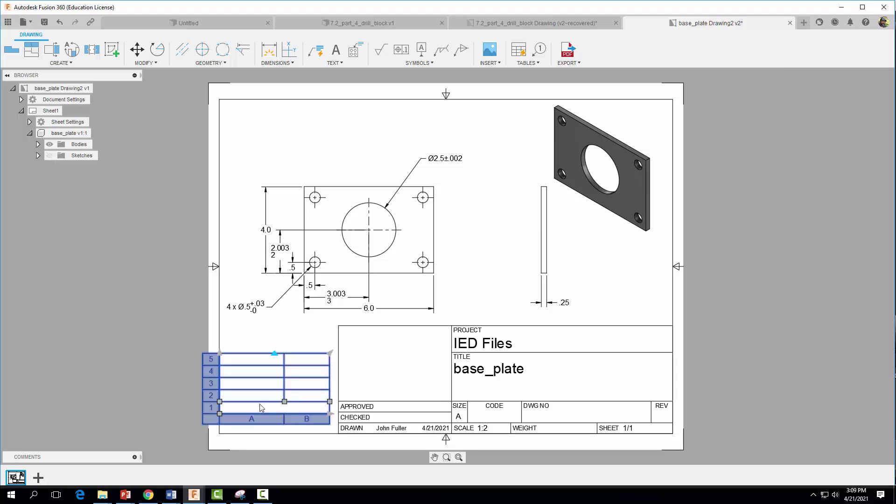
click(219, 402)
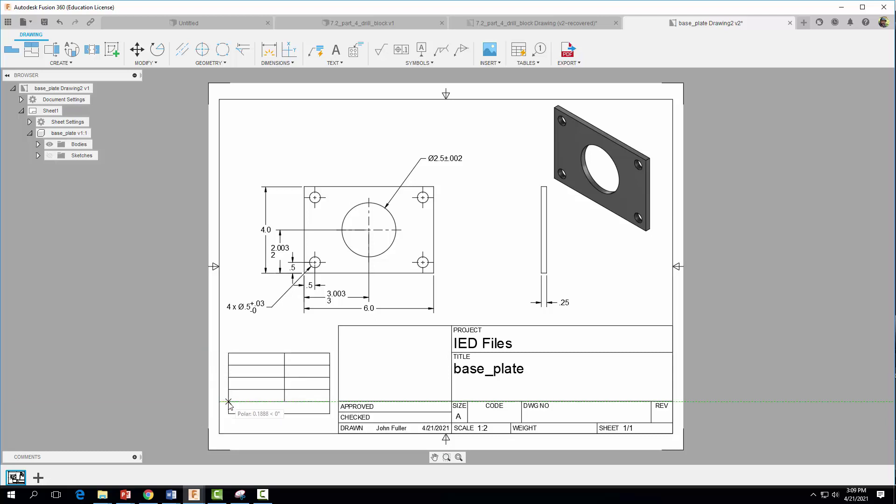
click(230, 403)
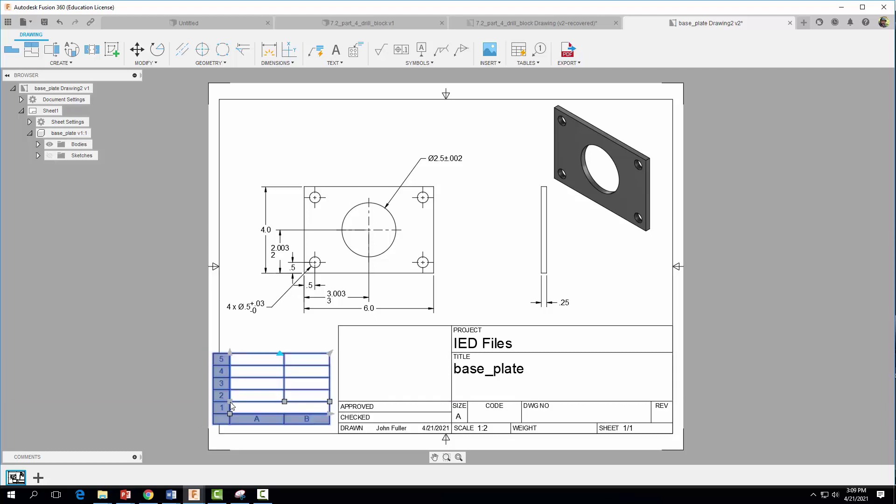
click(722, 297)
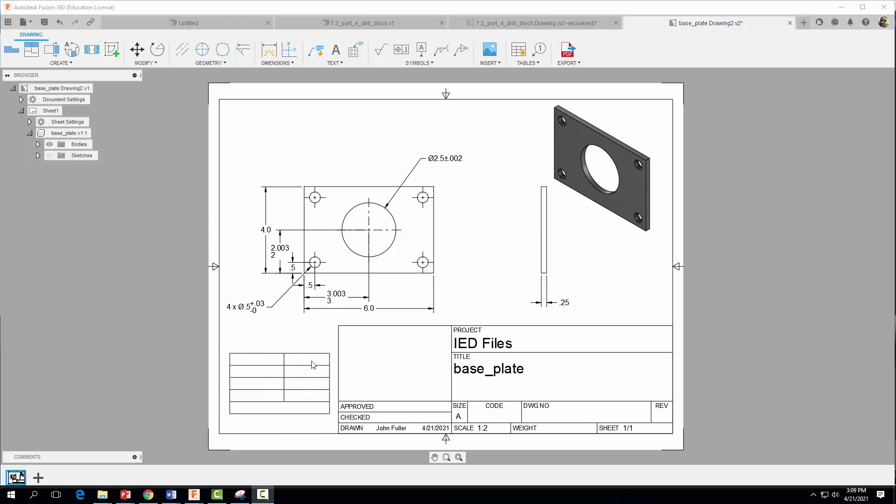
Enter "General Tolerance Table" in the table's merged bottom row and make the text bold
double_click(286, 408)
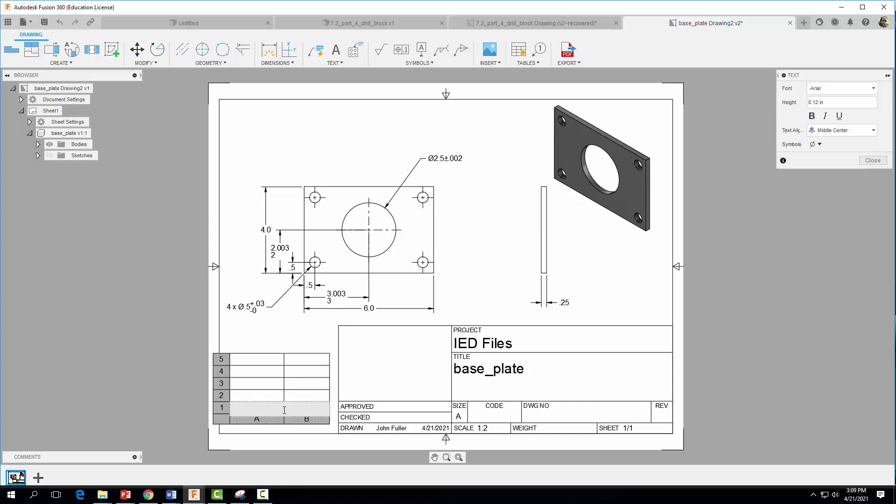
text(General Toelrance Table)
key(BackSpace)
key(Right)
text(e)
drag(319, 409, 238, 409)
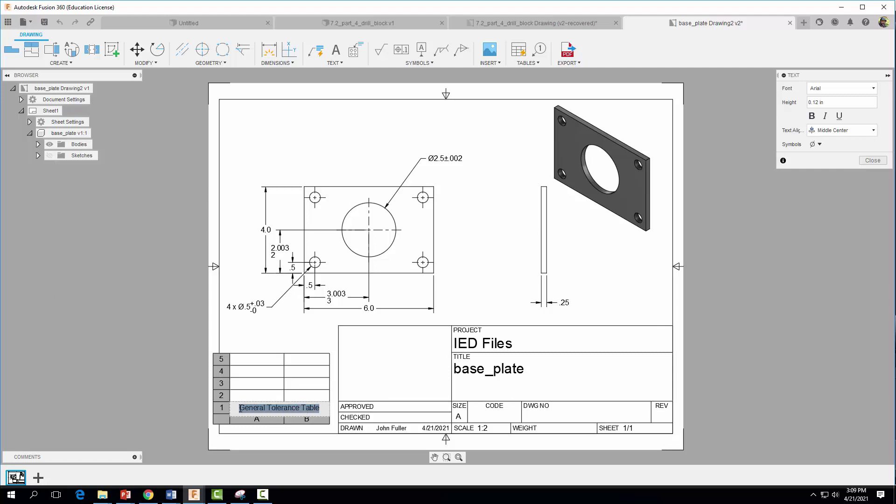
click(812, 116)
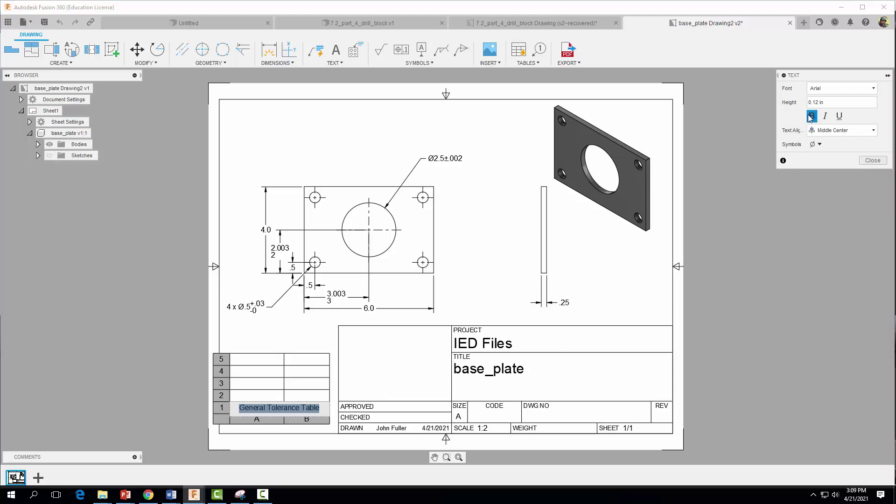
click(873, 160)
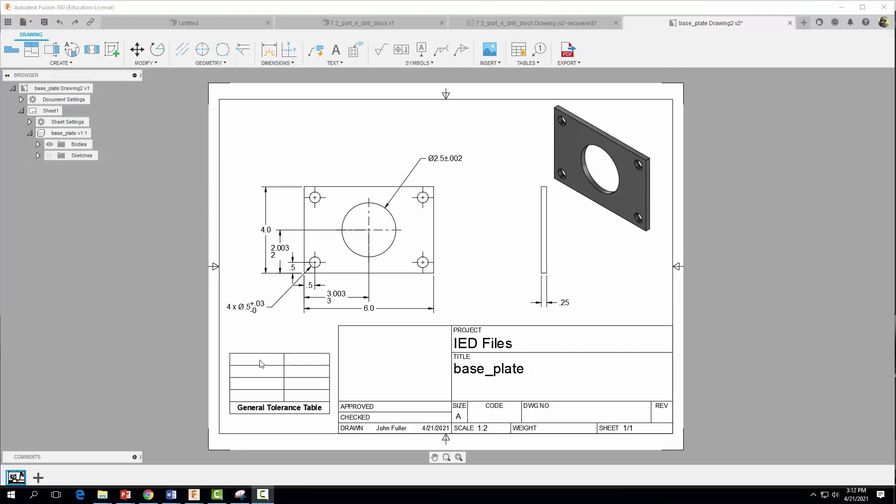
Enter "Linear Dimensions" and "Angles" as the column headings in the table's top row
double_click(261, 364)
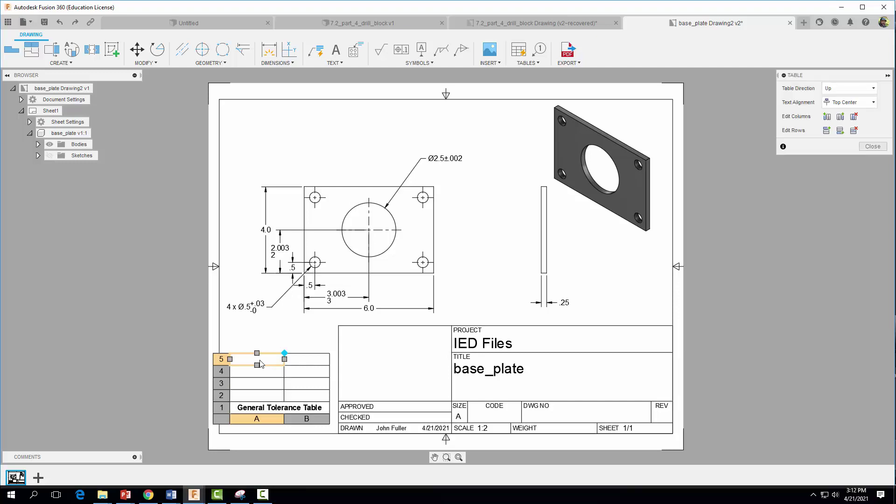
double_click(261, 364)
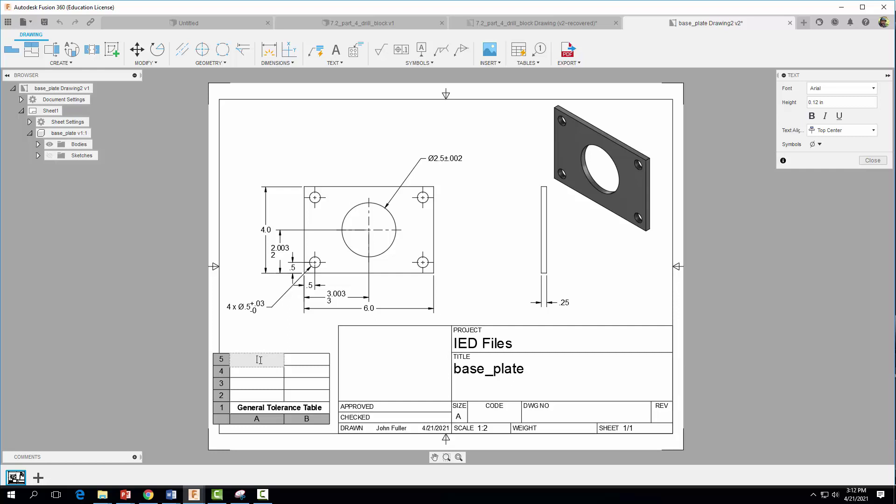
text(Linear Dimensions)
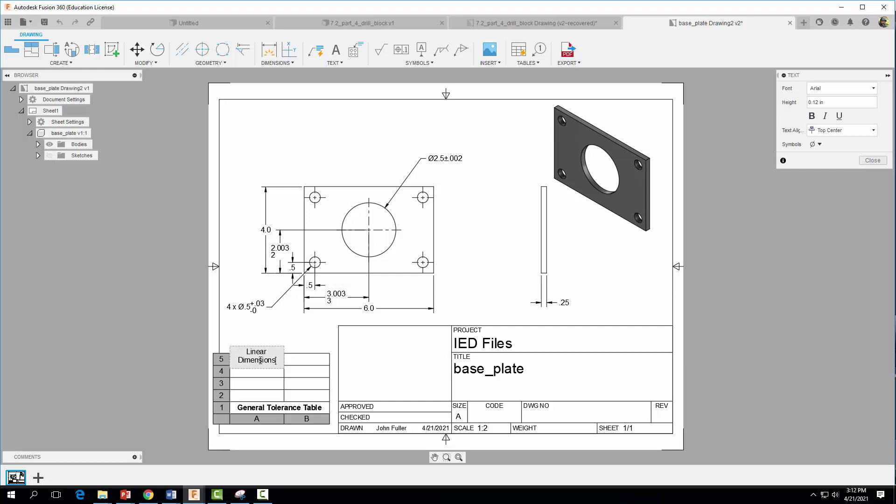
click(297, 364)
double_click(301, 360)
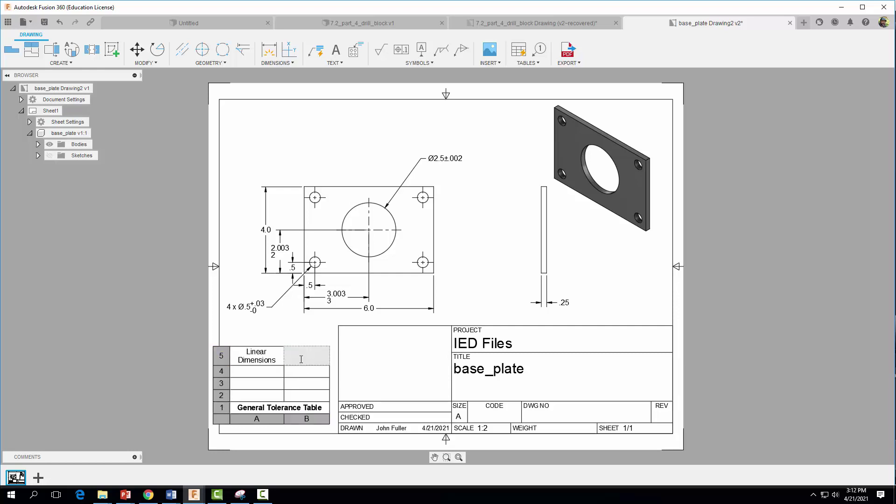
text(Angles)
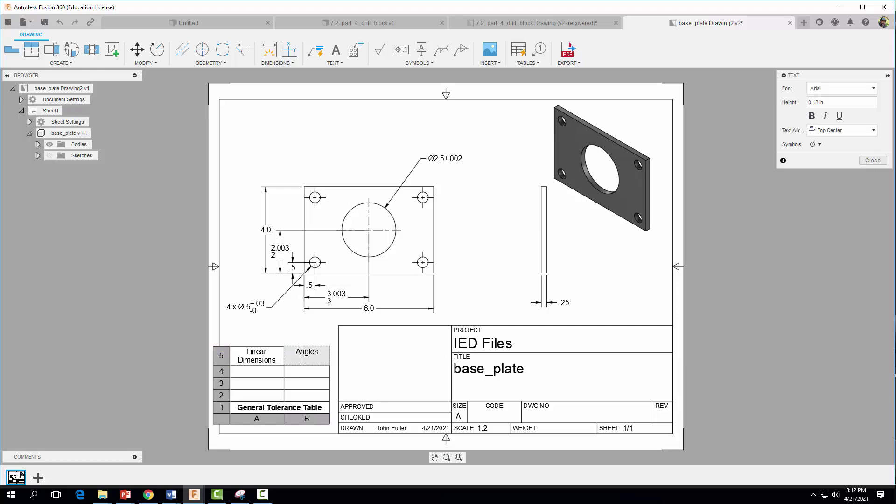
click(257, 373)
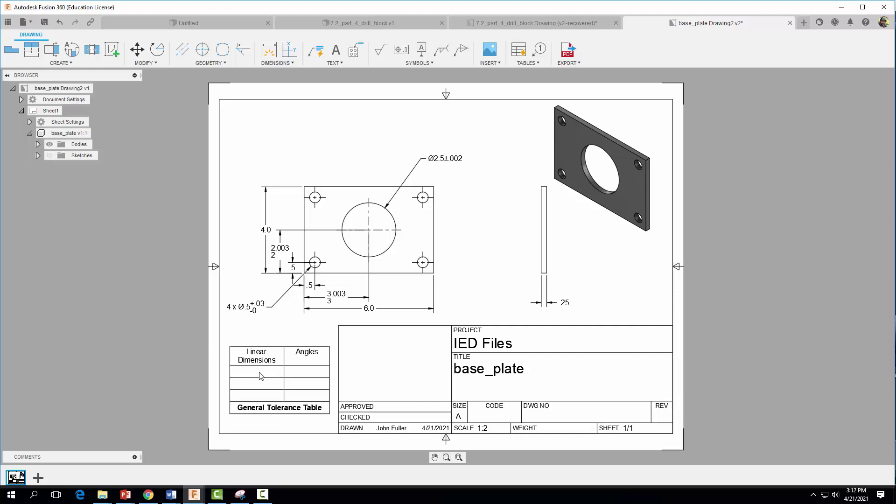
Enter "X.X ± 0.02" in the first empty cell under the Linear Dimensions heading, using the plus-minus symbol
double_click(260, 373)
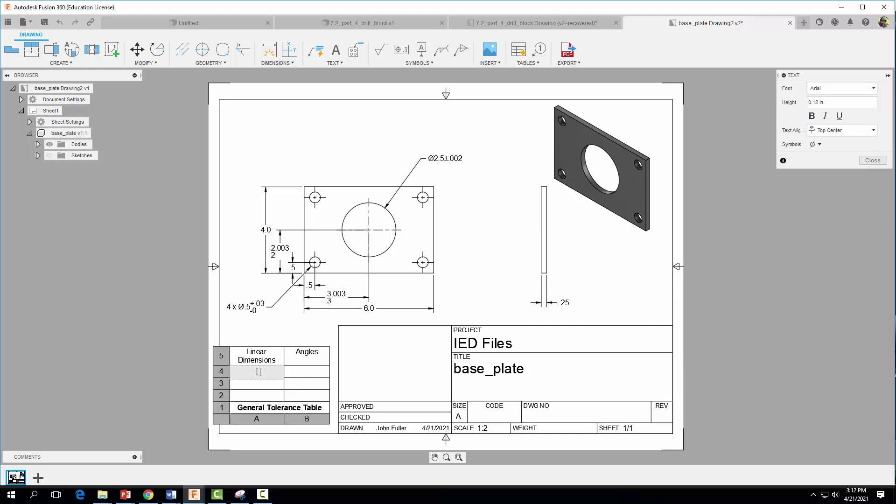
text(X.X)
text(0.02)
click(816, 144)
click(831, 154)
click(872, 160)
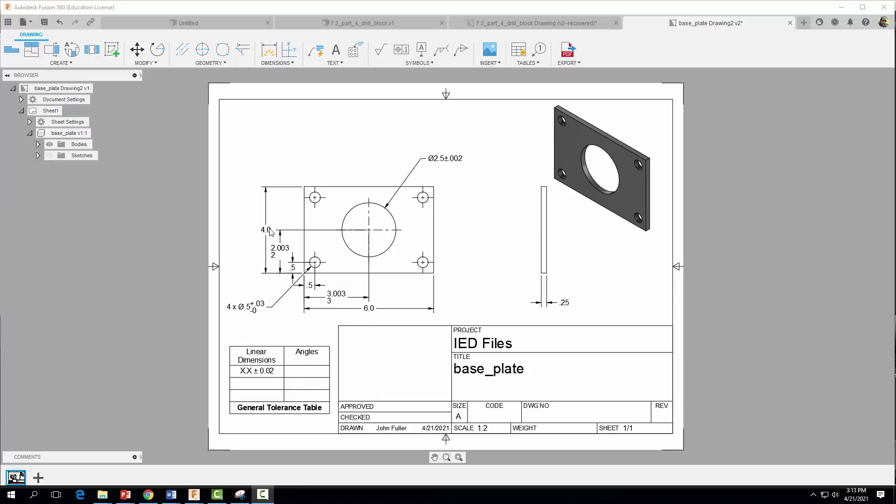
Enter "X.XX ± 0.01" in the Linear Dimensions column, directly below the one-decimal tolerance
double_click(256, 383)
double_click(253, 384)
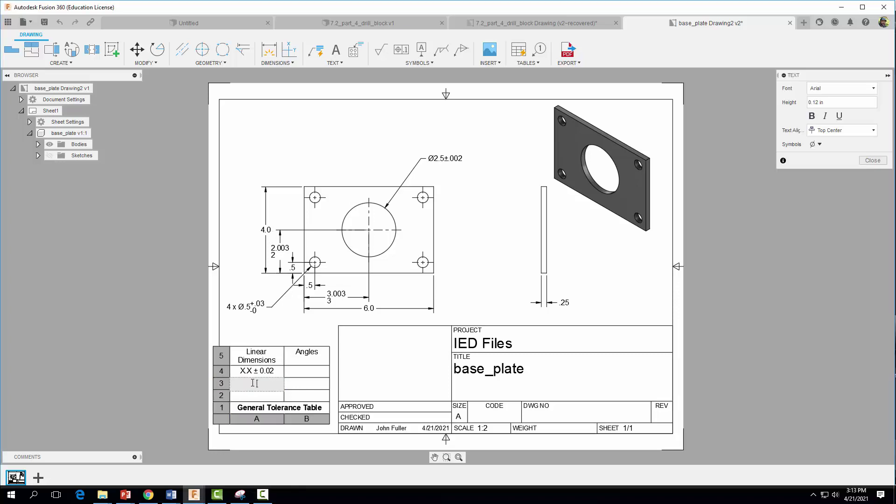
text(X.XX)
text(0.01)
click(816, 144)
click(828, 157)
click(262, 382)
click(872, 160)
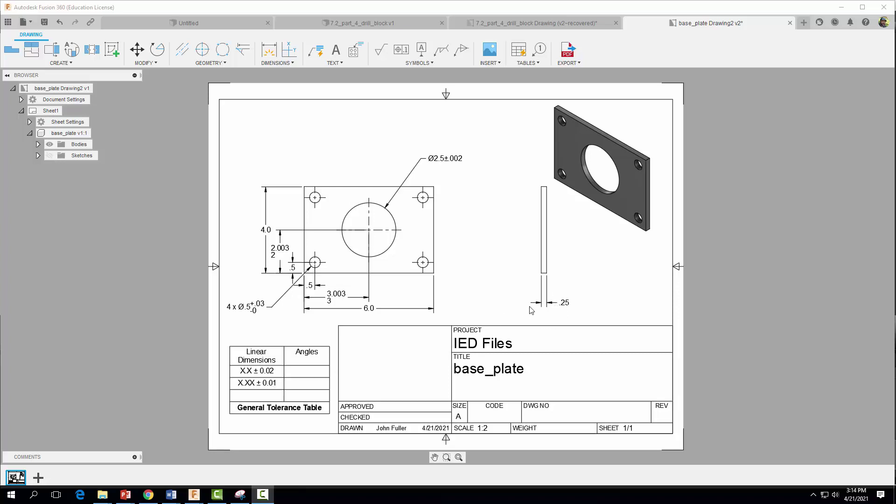
Enter "X.XXX ± 0.005" in the last empty Linear Dimensions cell, just above the table's title row
double_click(273, 395)
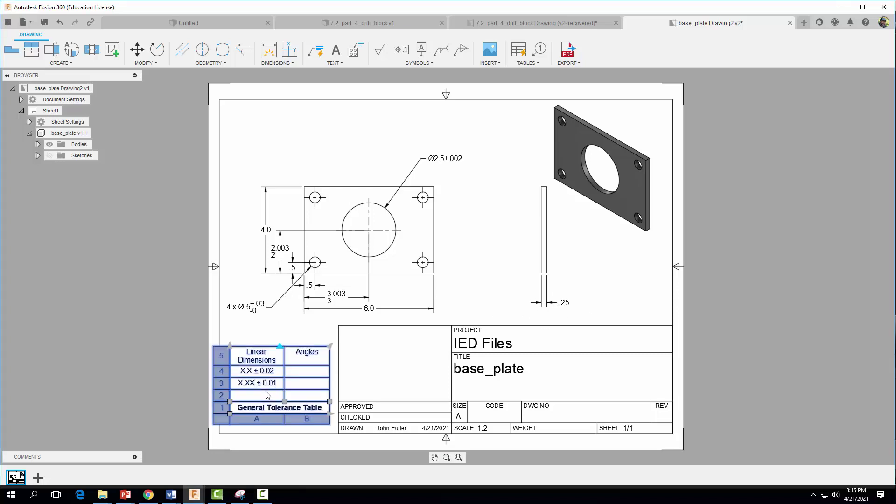
double_click(264, 399)
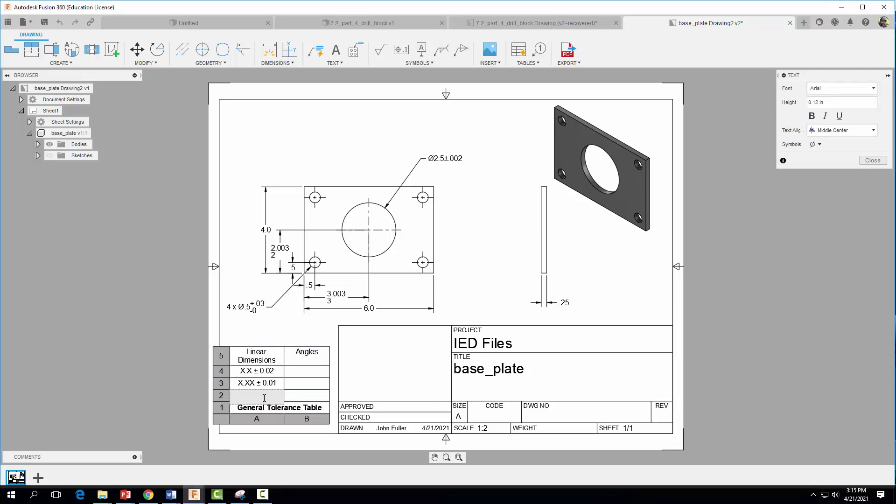
text(X.XXX)
text(.005)
click(816, 144)
click(825, 159)
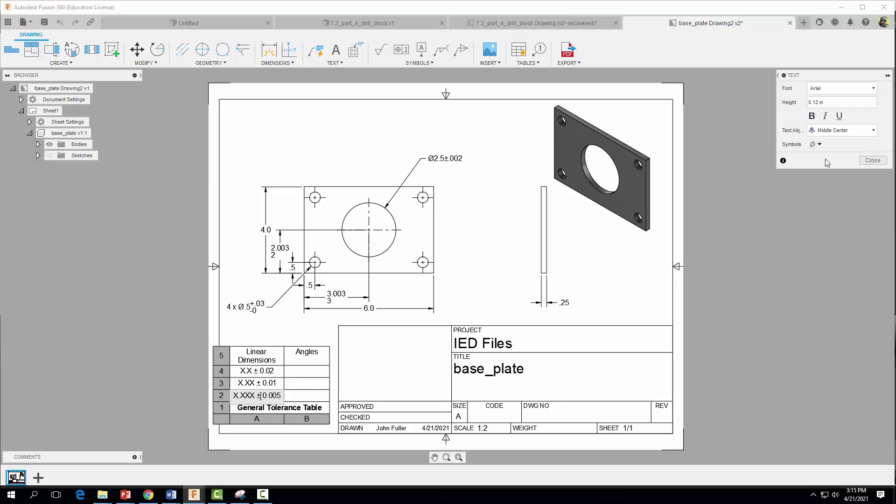
Enter "±5°" in the first cell under the Angles heading, using the plus-minus and degree symbols
double_click(306, 371)
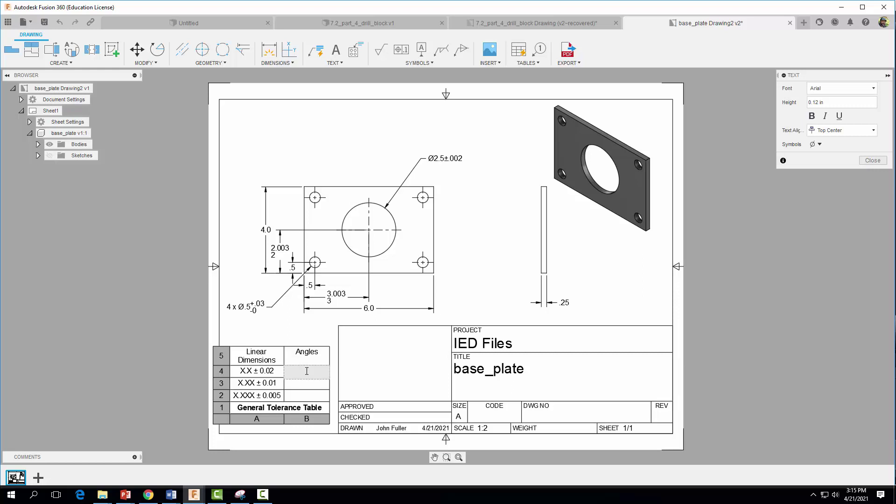
click(815, 147)
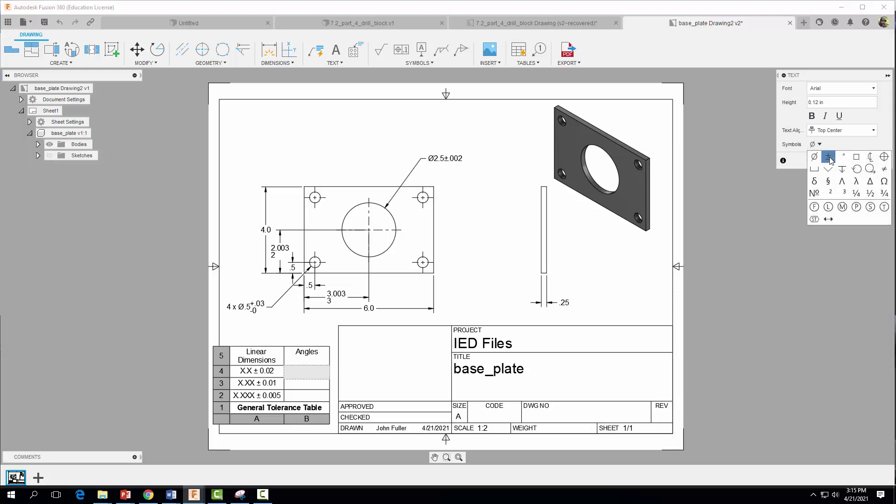
click(827, 159)
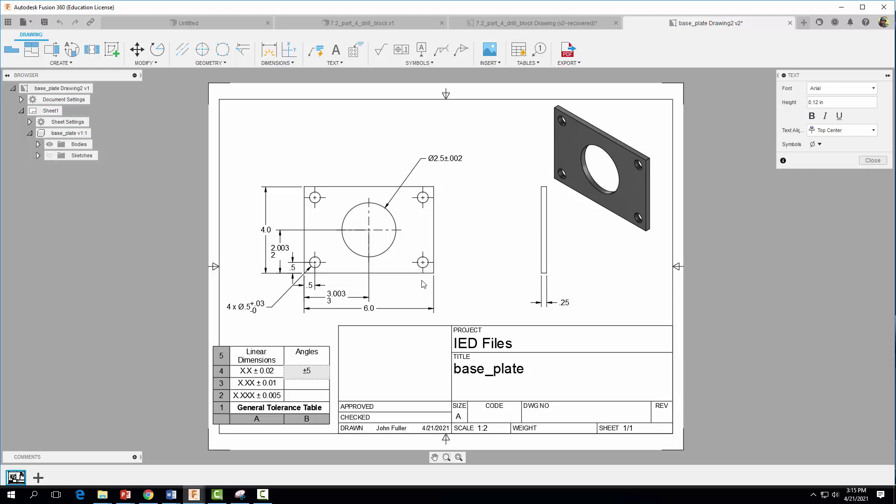
click(815, 144)
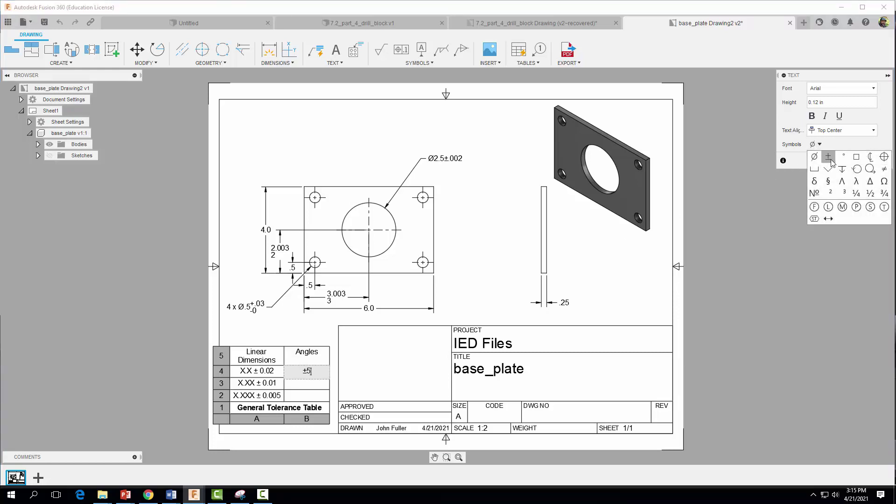
click(841, 159)
click(870, 160)
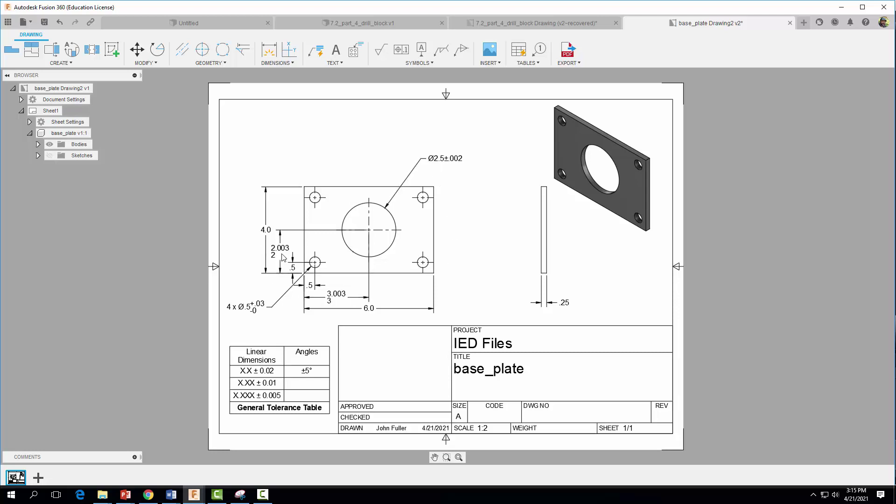
click(262, 384)
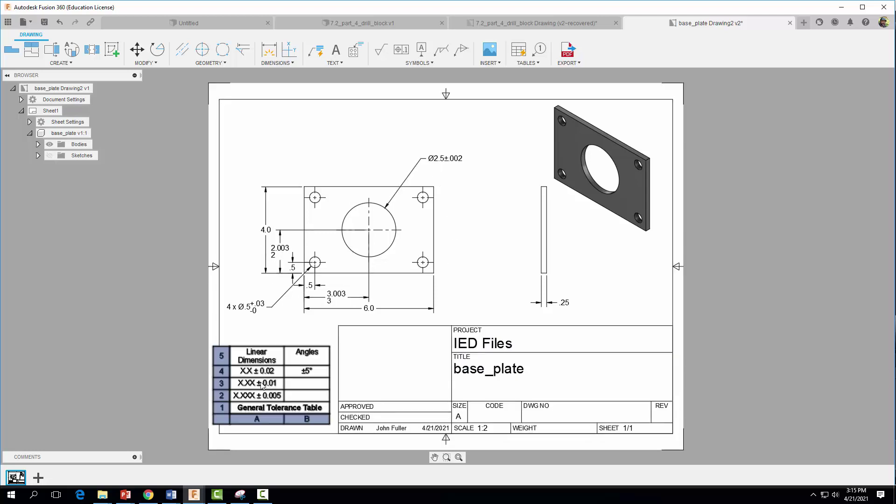